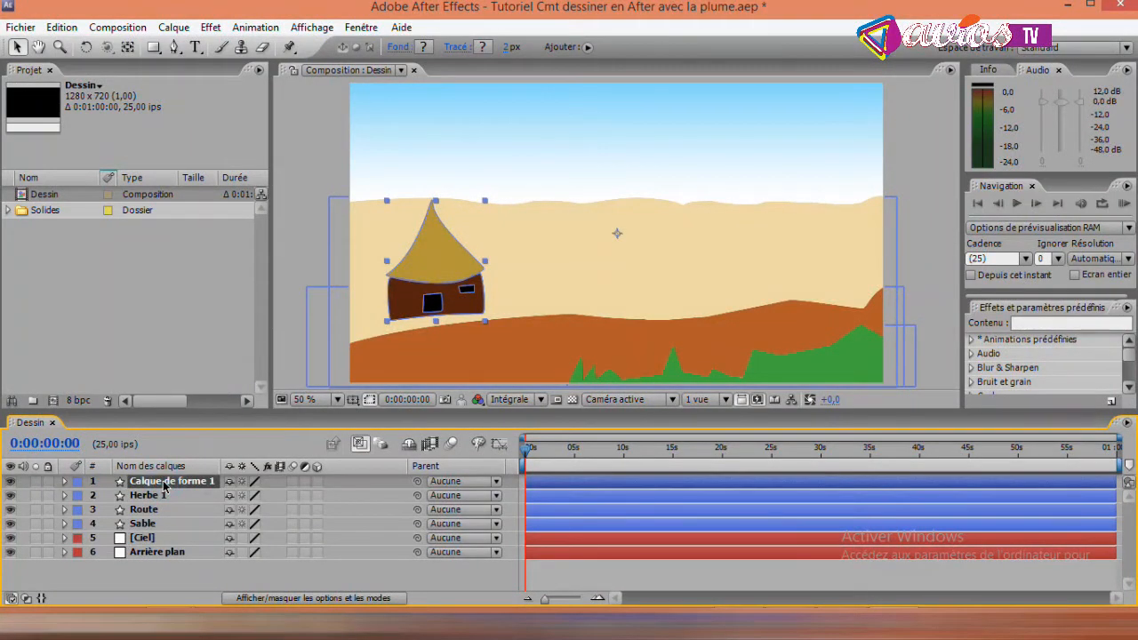
- Rename the hut's shape layer, Calque de forme 1, as Case and deselect it
key(Return)
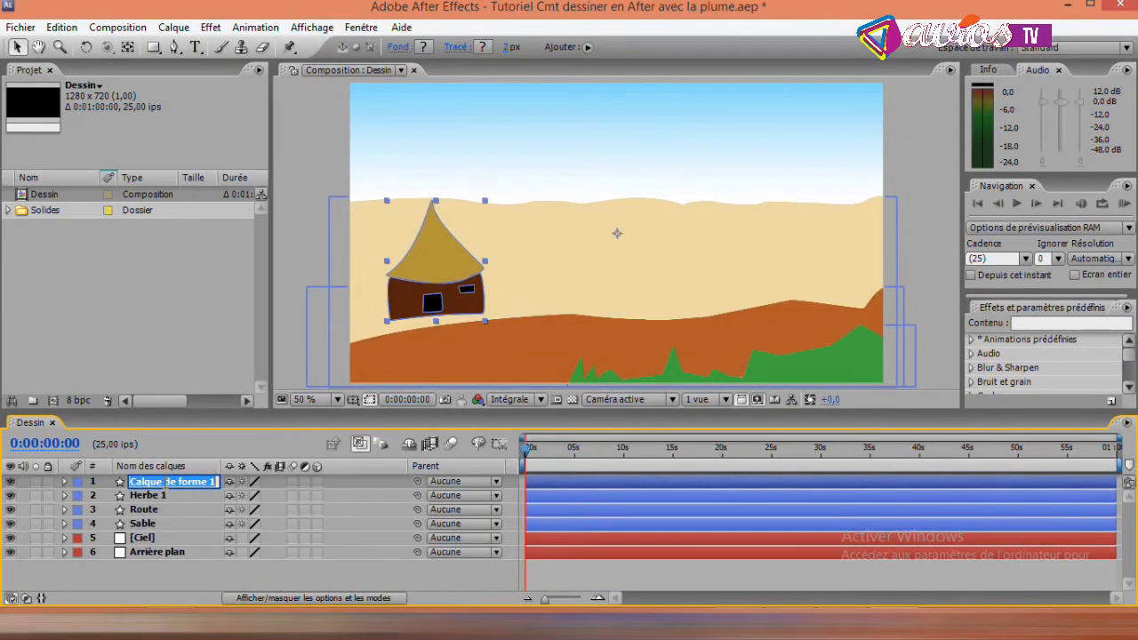
text(C)
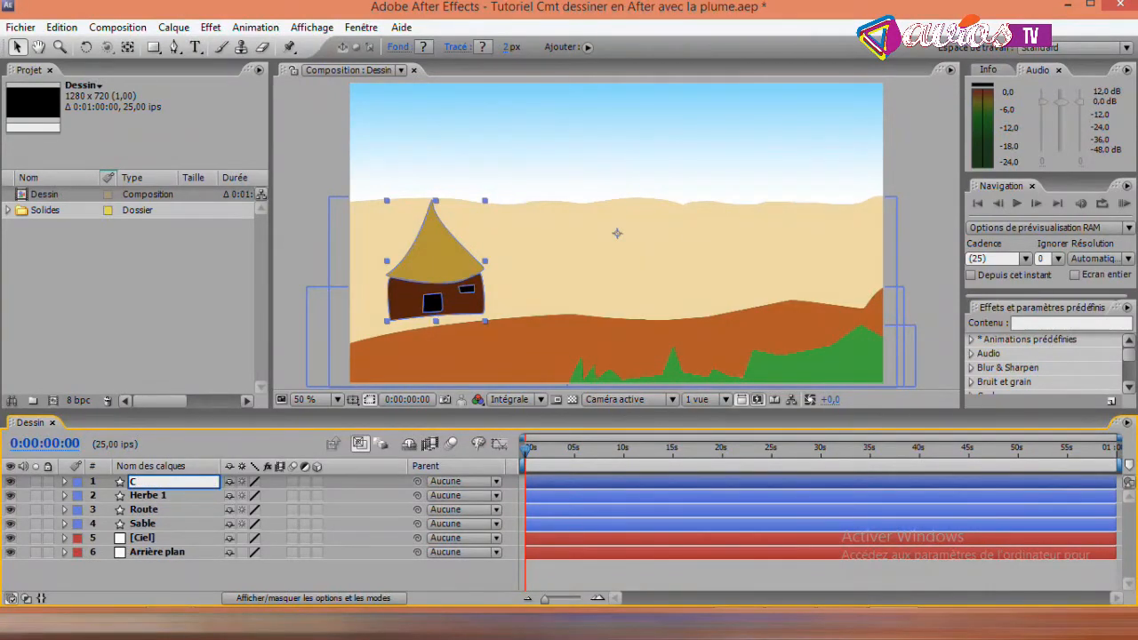
text(ase)
key(Return)
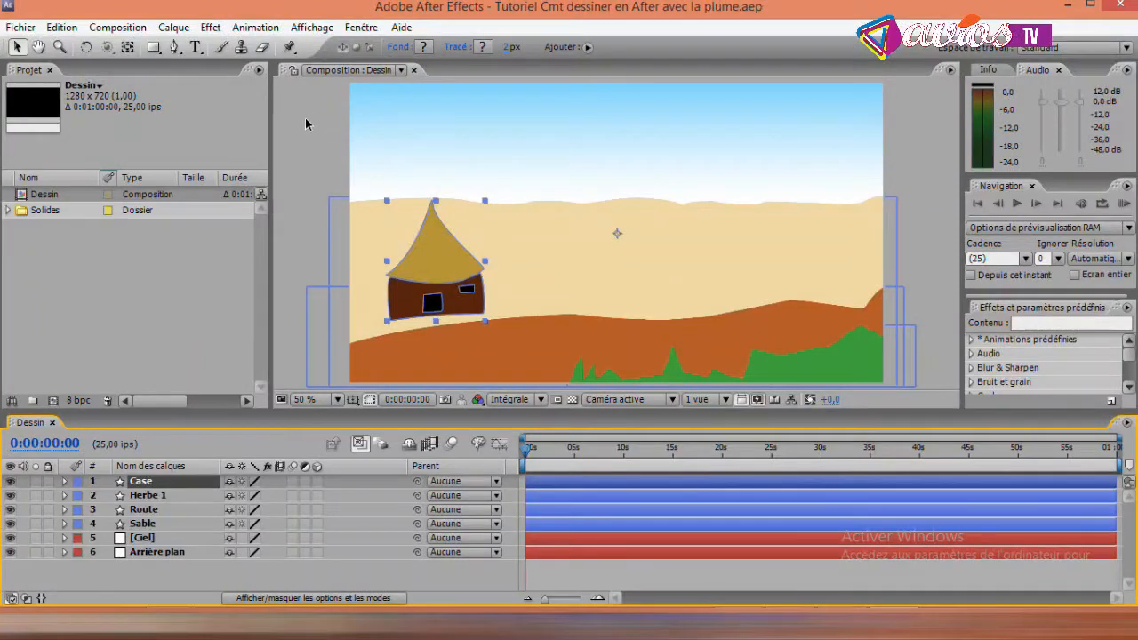
click(310, 124)
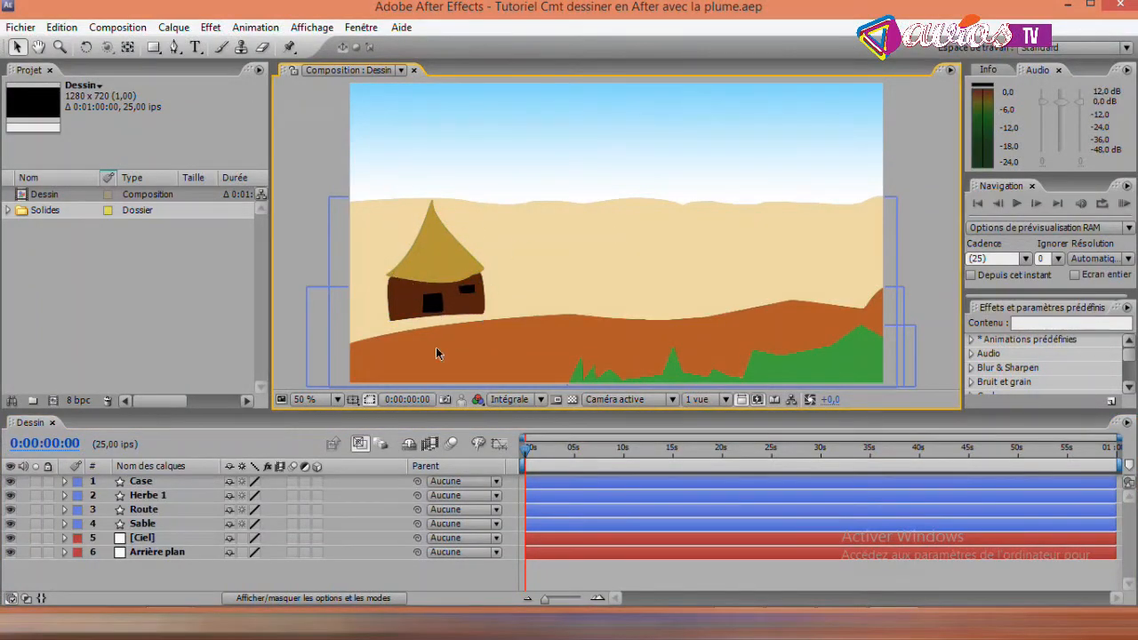
- Hide the Case layer and show it again to check that it holds the whole hut
click(144, 483)
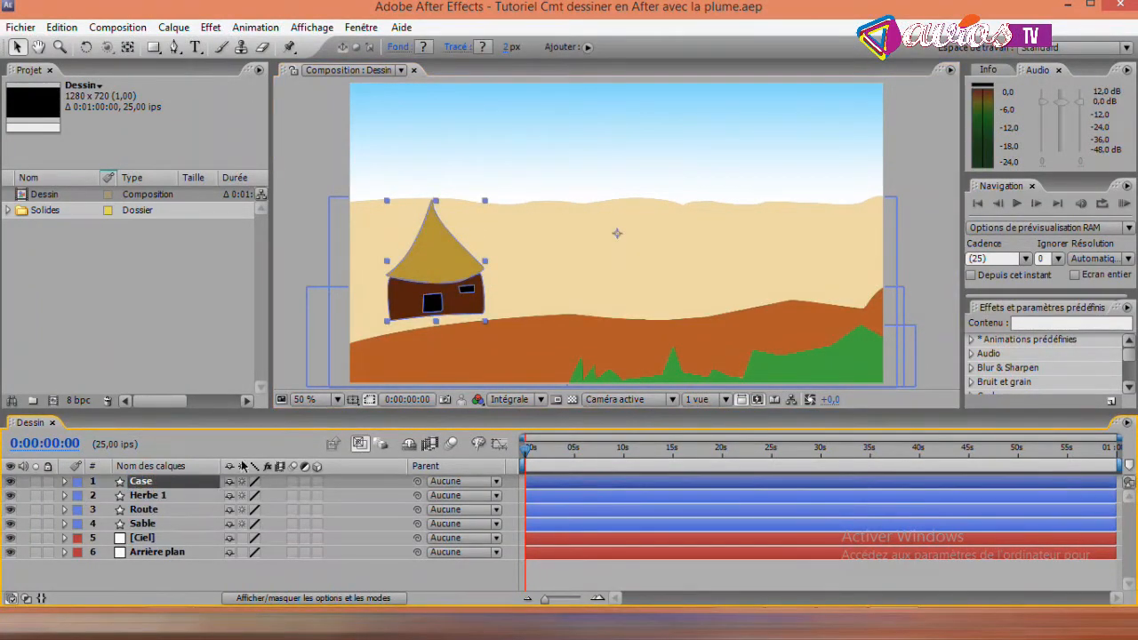
click(11, 482)
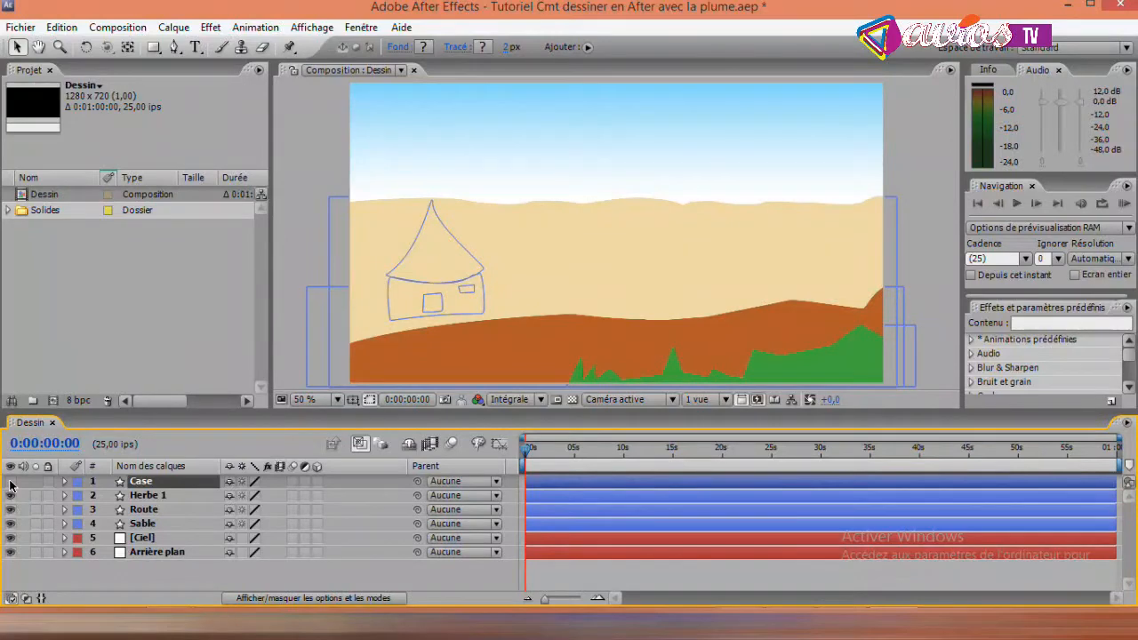
click(11, 482)
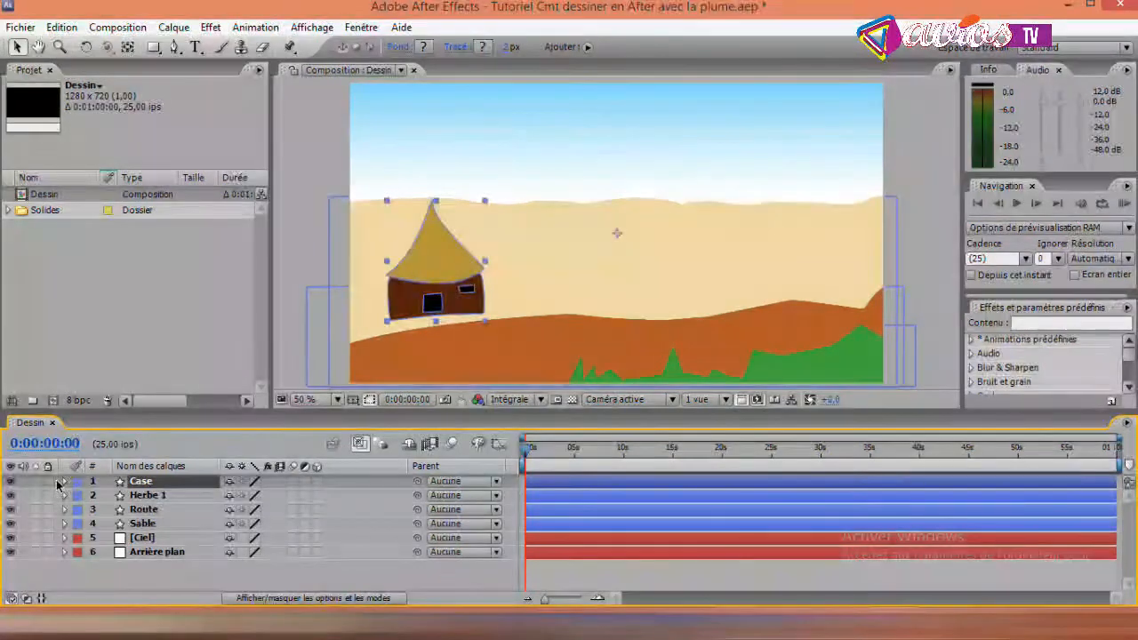
- Move the Case layer's anchor point from the sand area to the centre of the hut
click(127, 47)
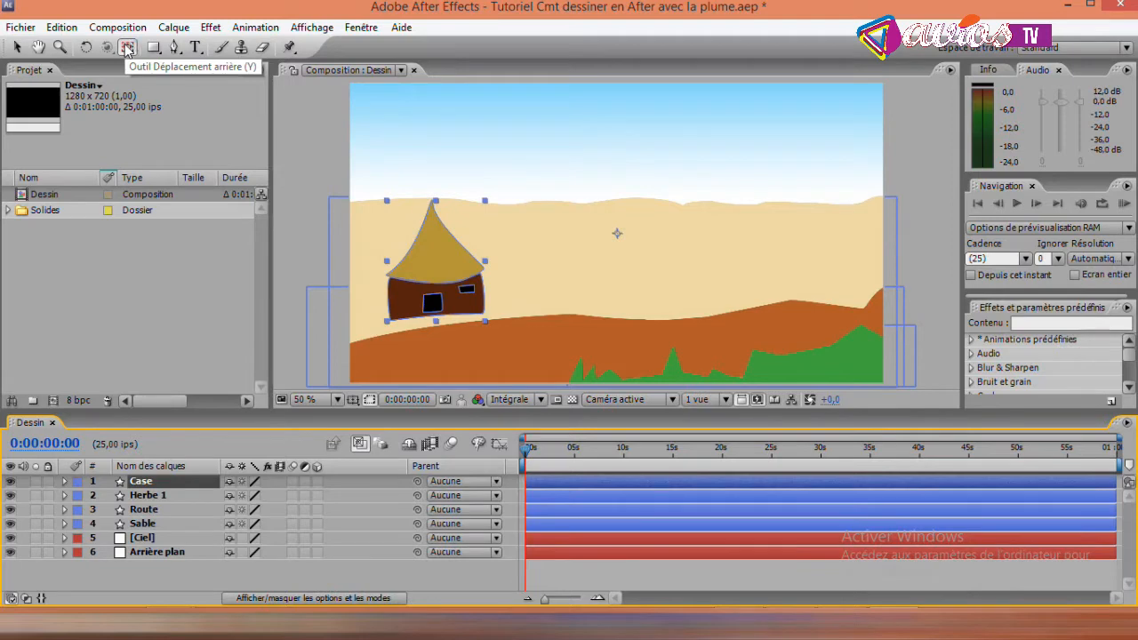
click(614, 233)
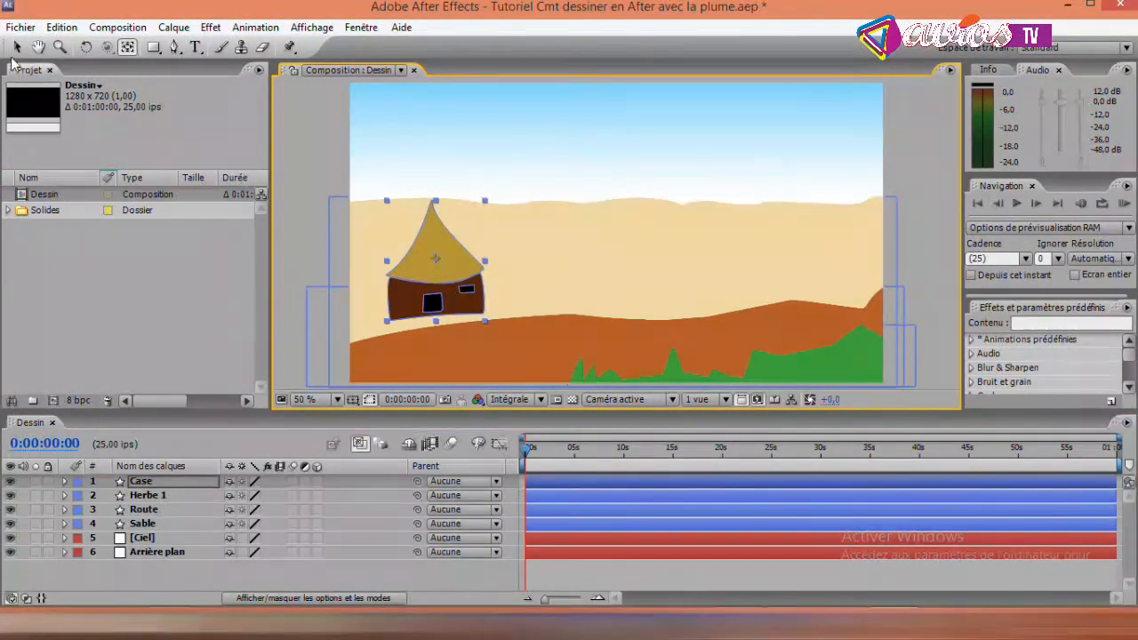
key(v)
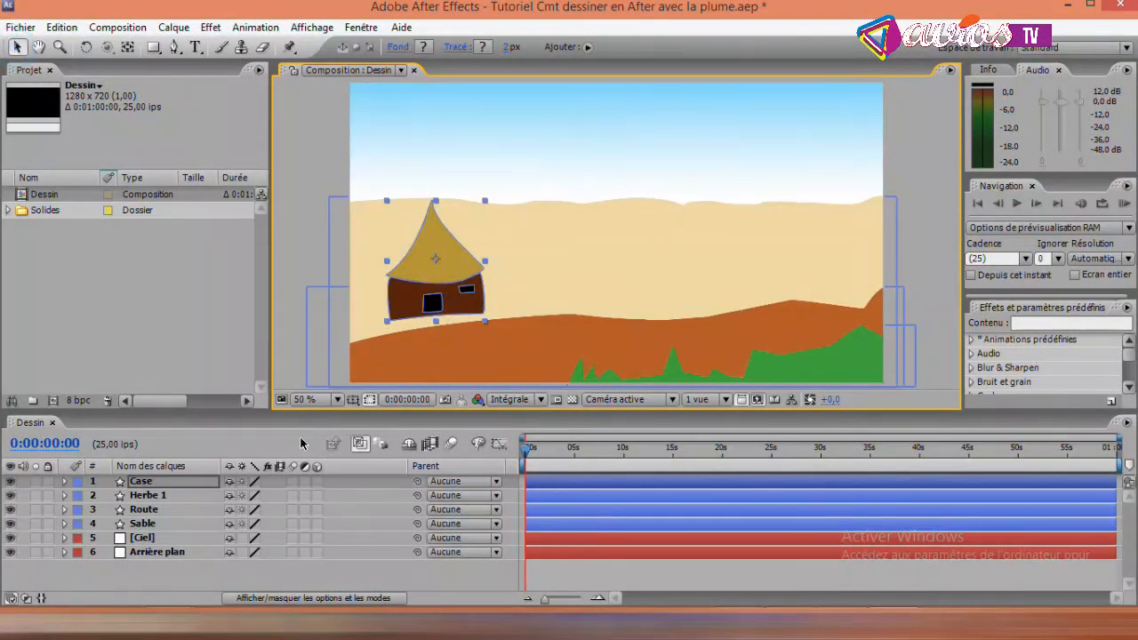
- Duplicate the Case layer and move the lower layer's hut right and slightly up, behind the front hut
click(209, 481)
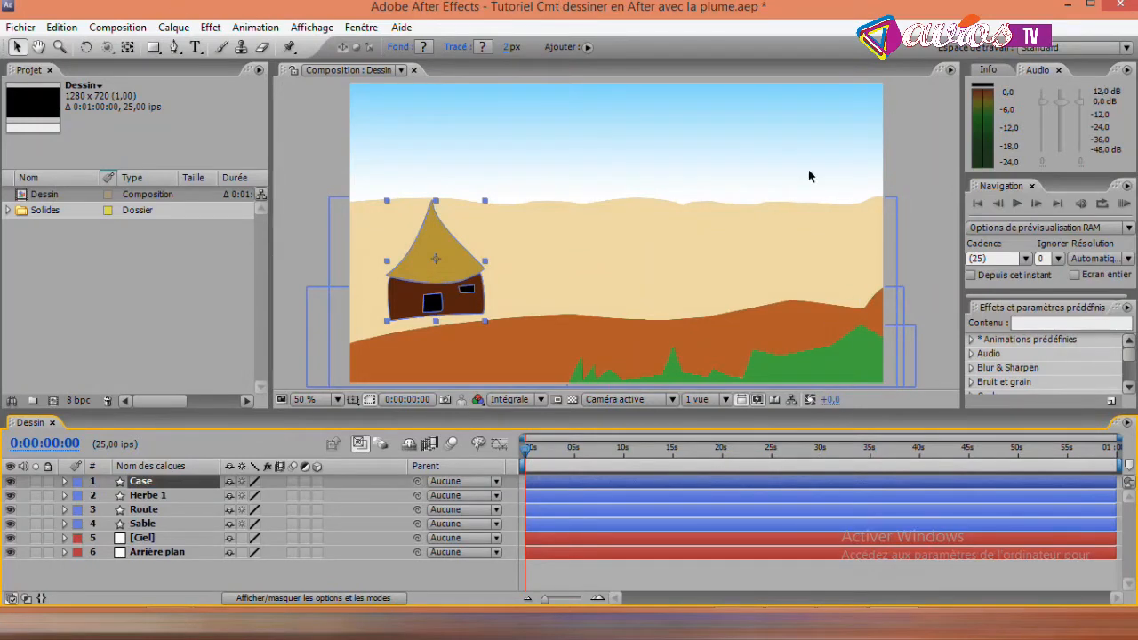
click(62, 28)
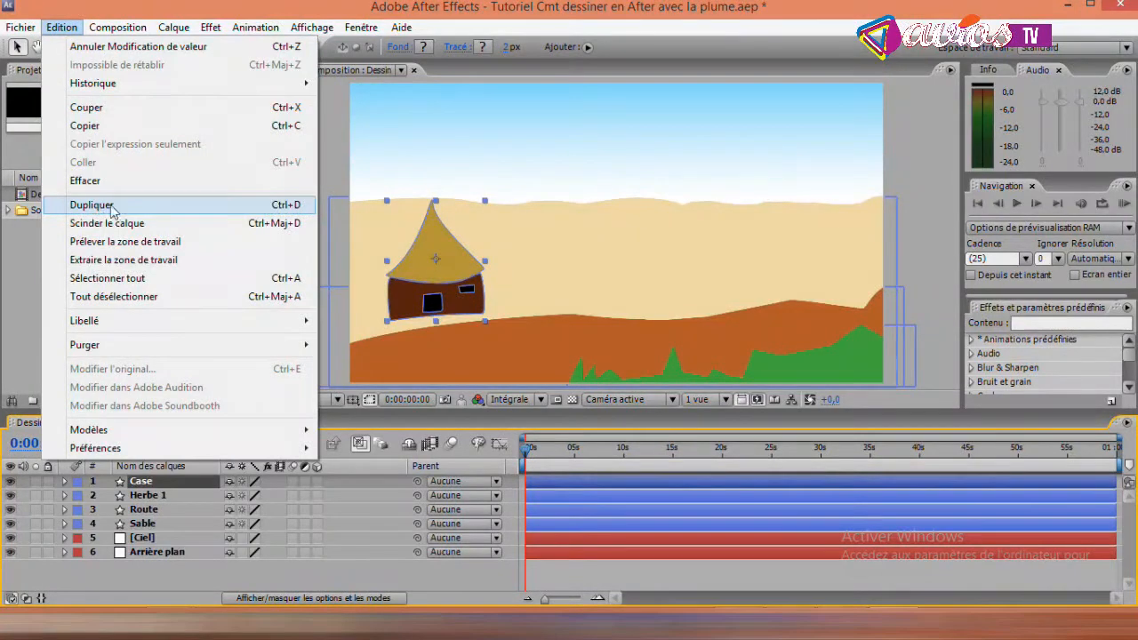
click(290, 206)
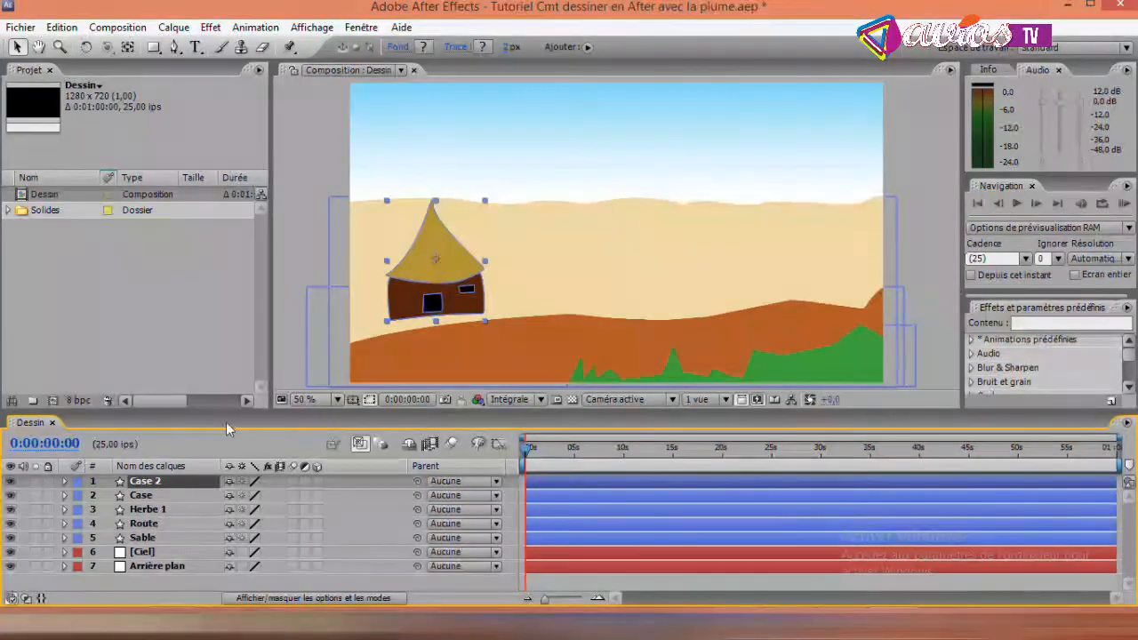
click(142, 497)
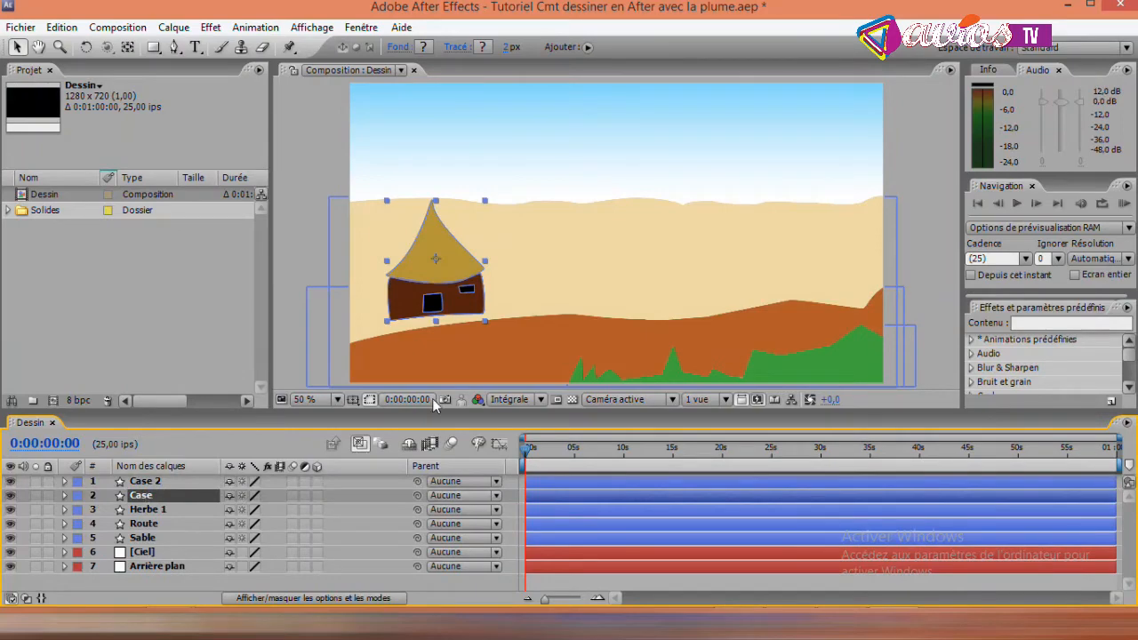
drag(443, 272, 489, 262)
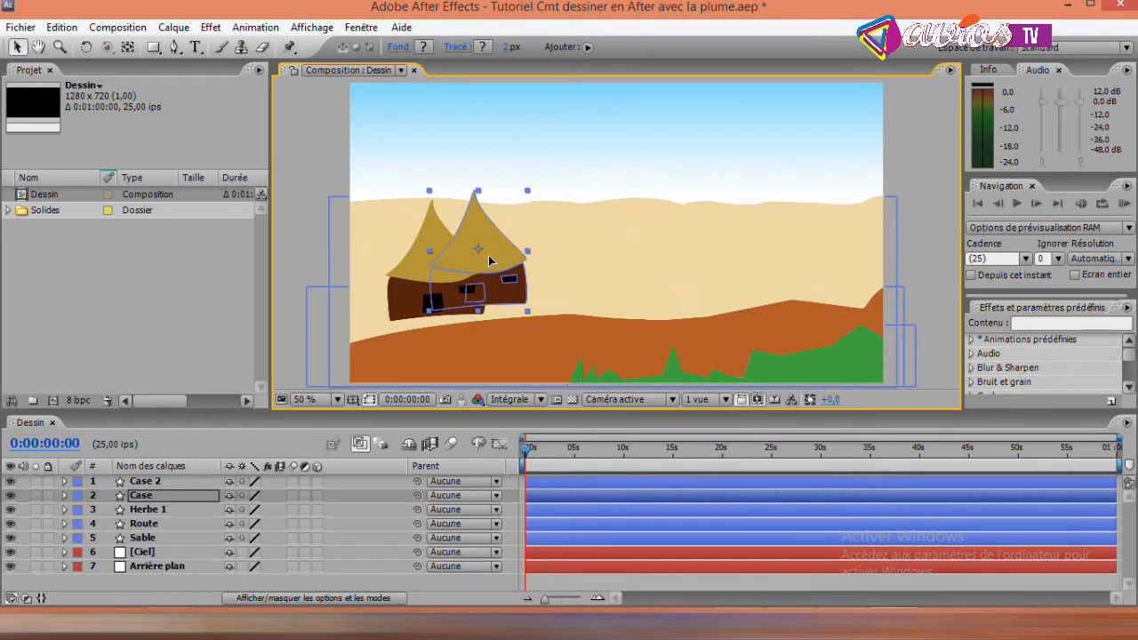
- Duplicate the Case layer again and move the lowest hut to the left edge of the scene, slightly higher
click(143, 498)
key(Return)
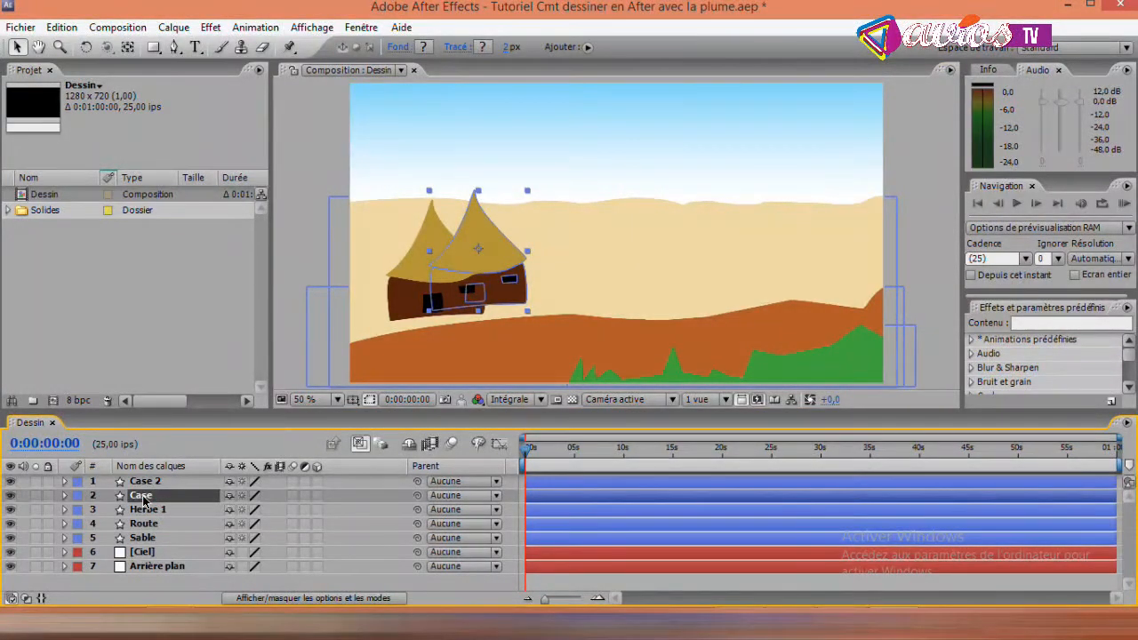
key(ctrl+d)
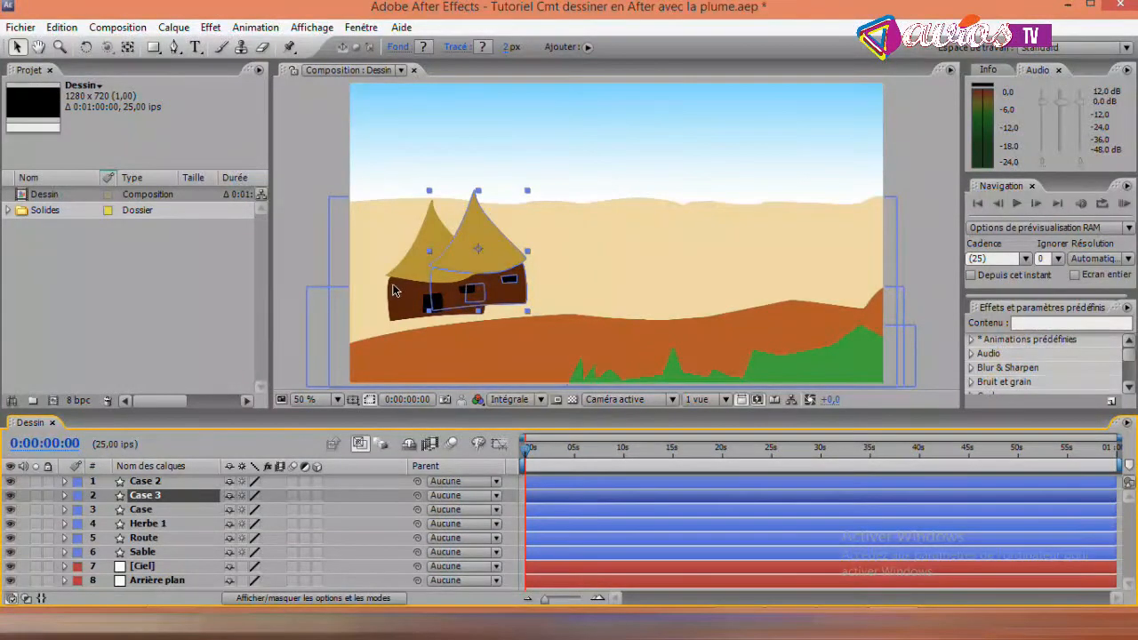
click(147, 509)
drag(448, 277, 365, 261)
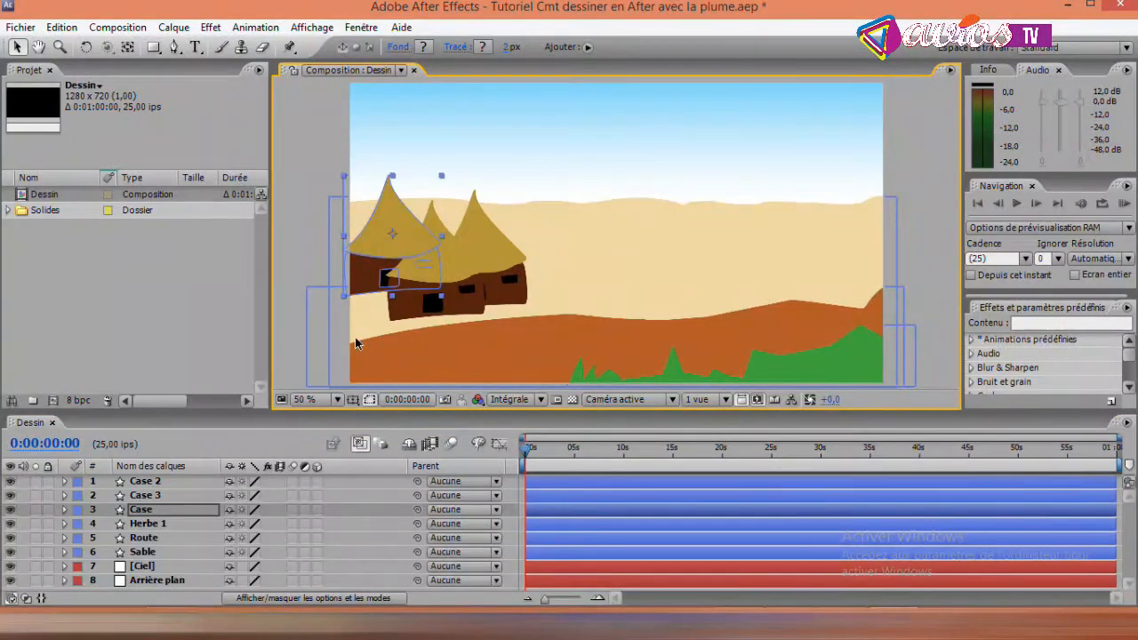
- Scale the Case layer to 80% and shift its hut slightly further toward the scene's left edge
click(160, 513)
key(s)
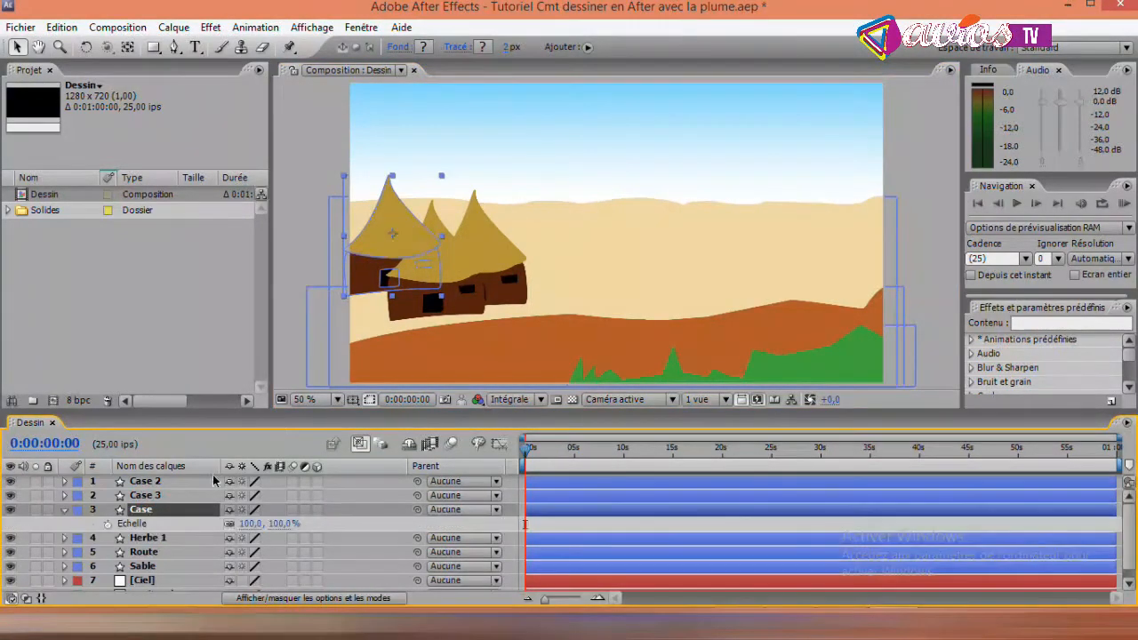
drag(244, 524, 228, 524)
drag(402, 240, 394, 237)
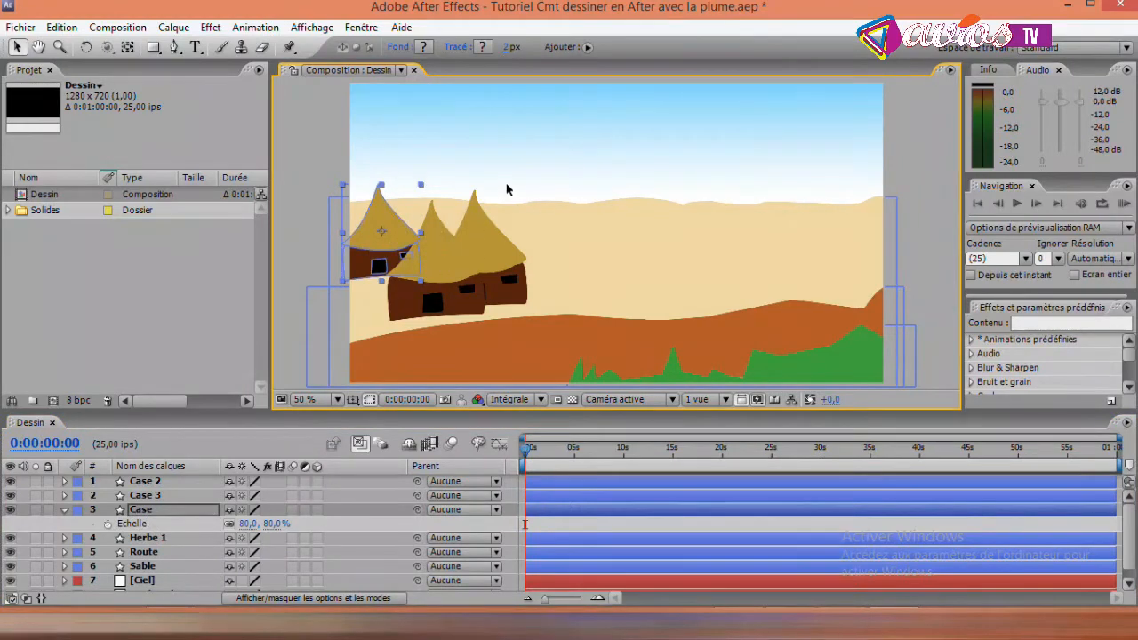
click(914, 147)
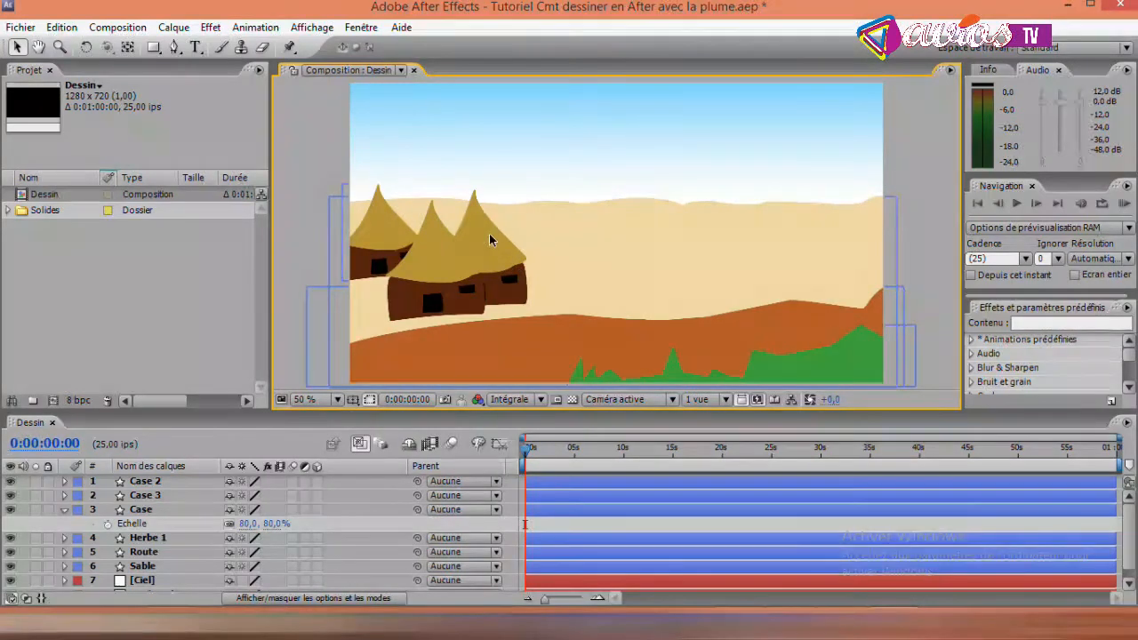
- Scale the Case 3 layer to 92% and move its hut slightly up and left behind the front hut
click(145, 510)
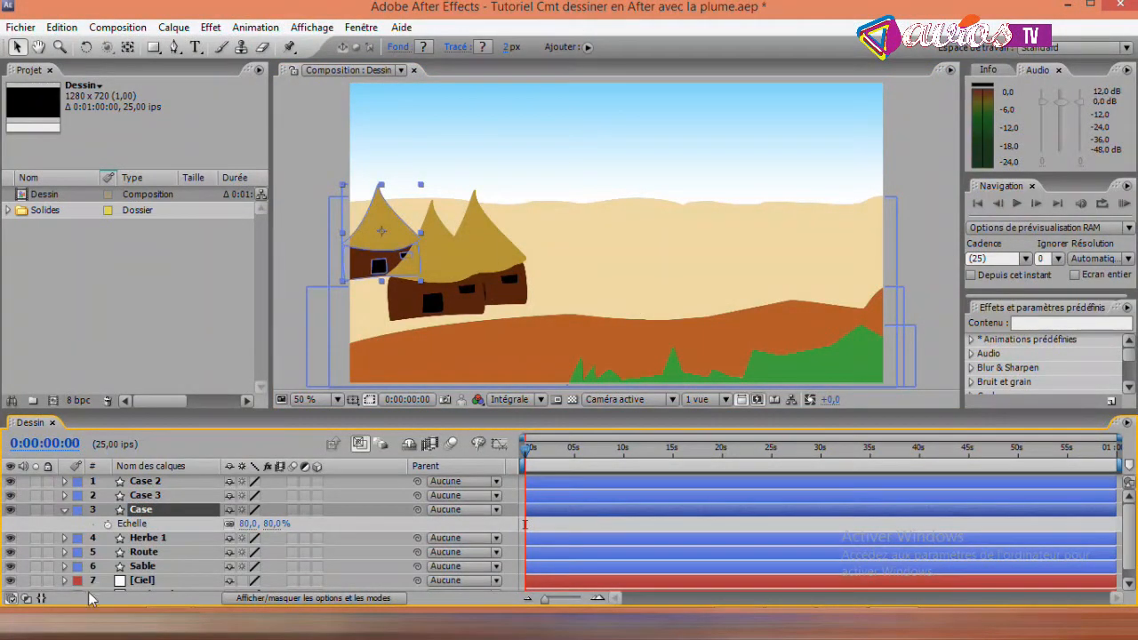
click(145, 496)
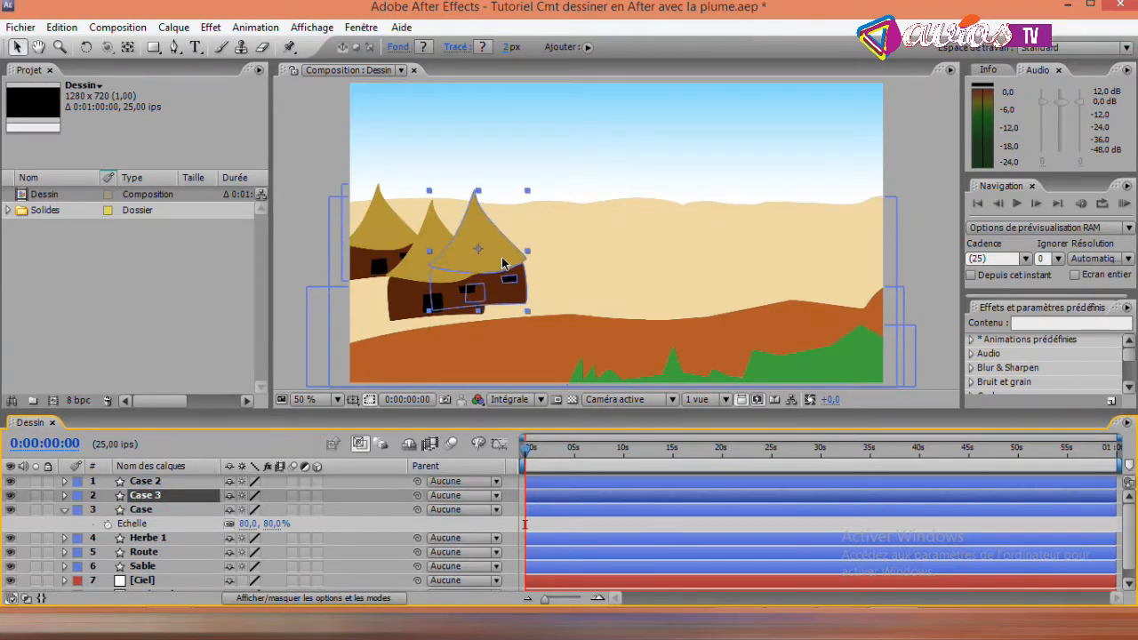
key(s)
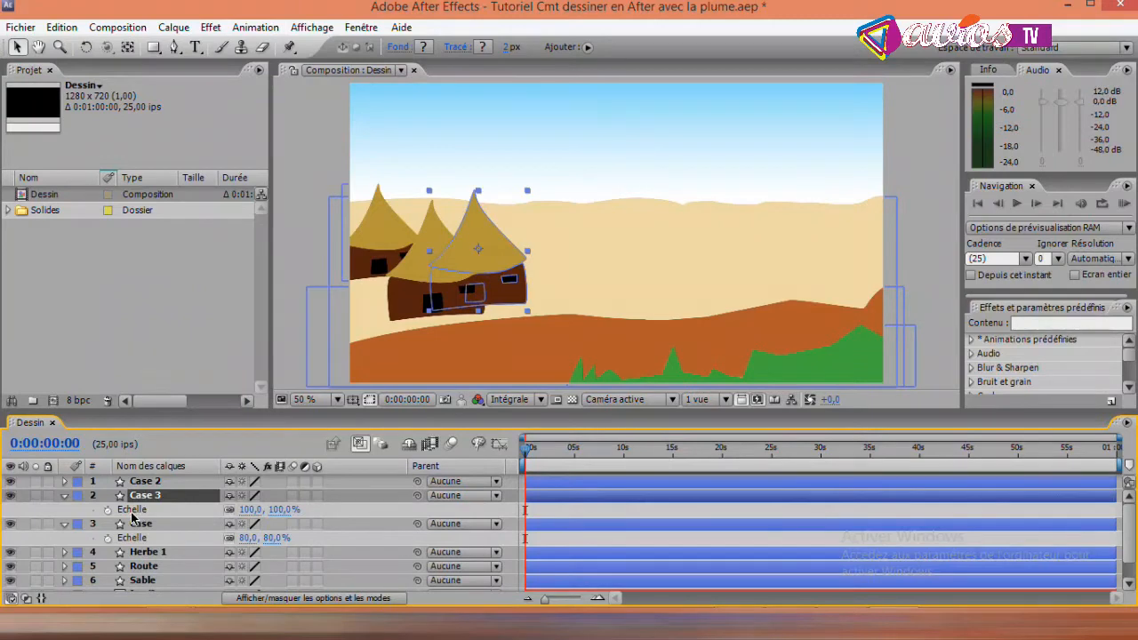
click(255, 510)
drag(255, 511, 248, 510)
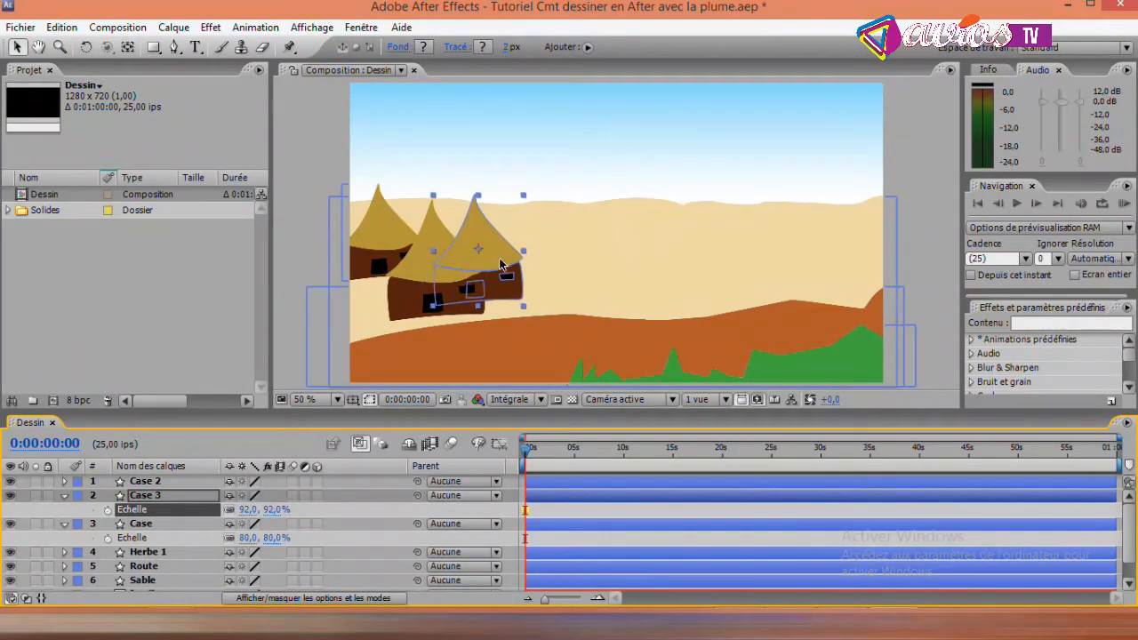
mouse_move(500, 256)
mouse_down()
mouse_move(494, 234)
mouse_move(496, 248)
mouse_up()
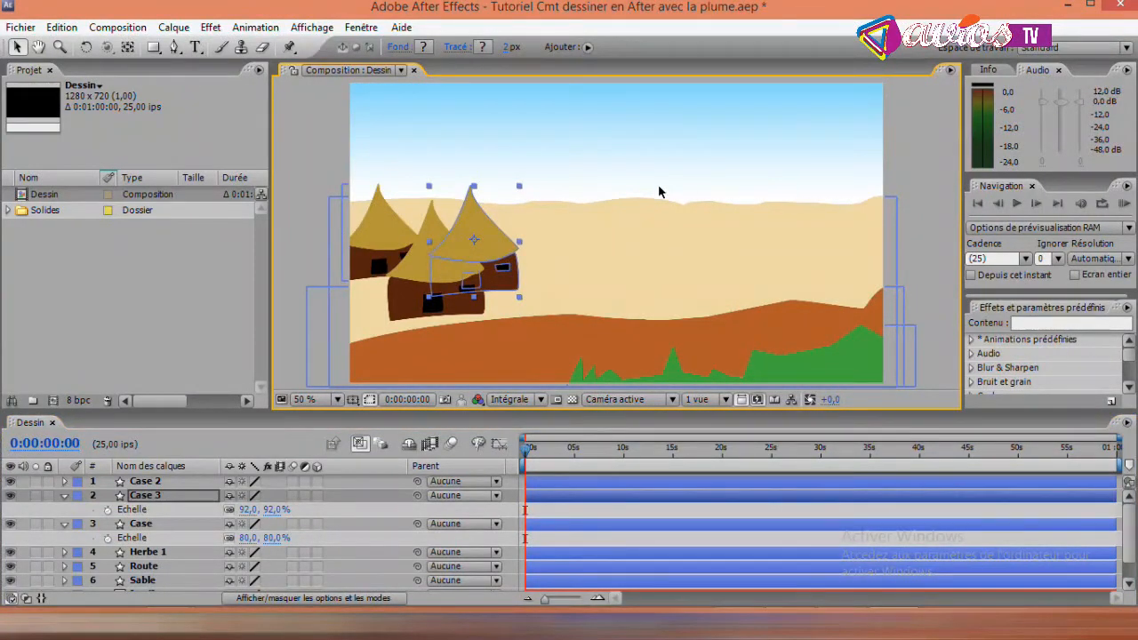
click(311, 149)
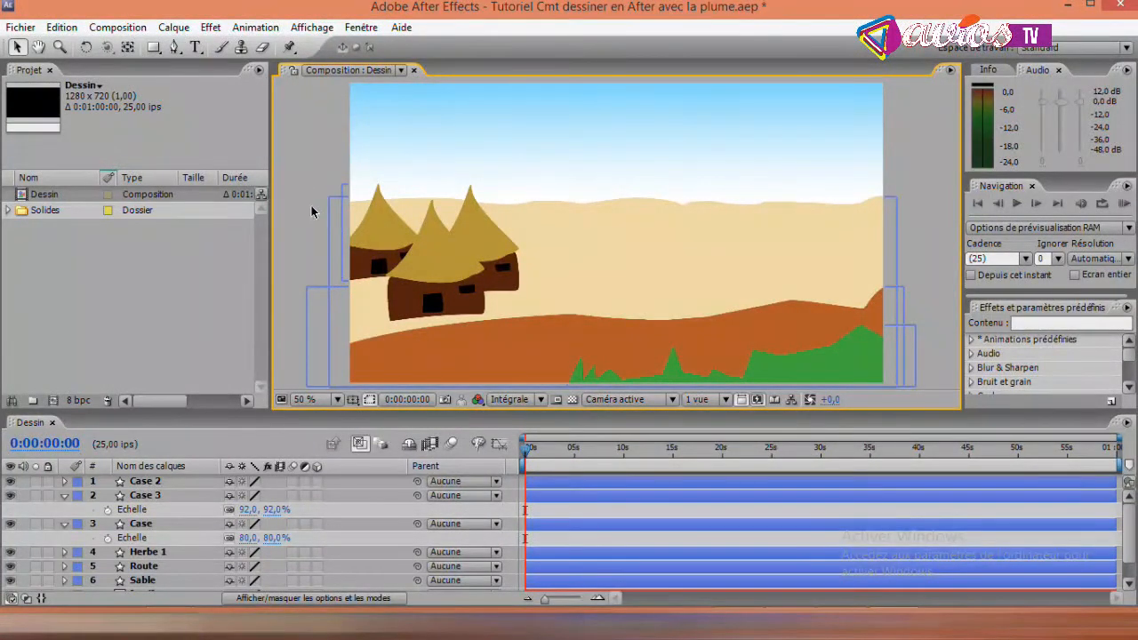
- With the Pen tool, start a new black shape beside the huts, curving its left edge from the sand's horizon down to the road
click(304, 130)
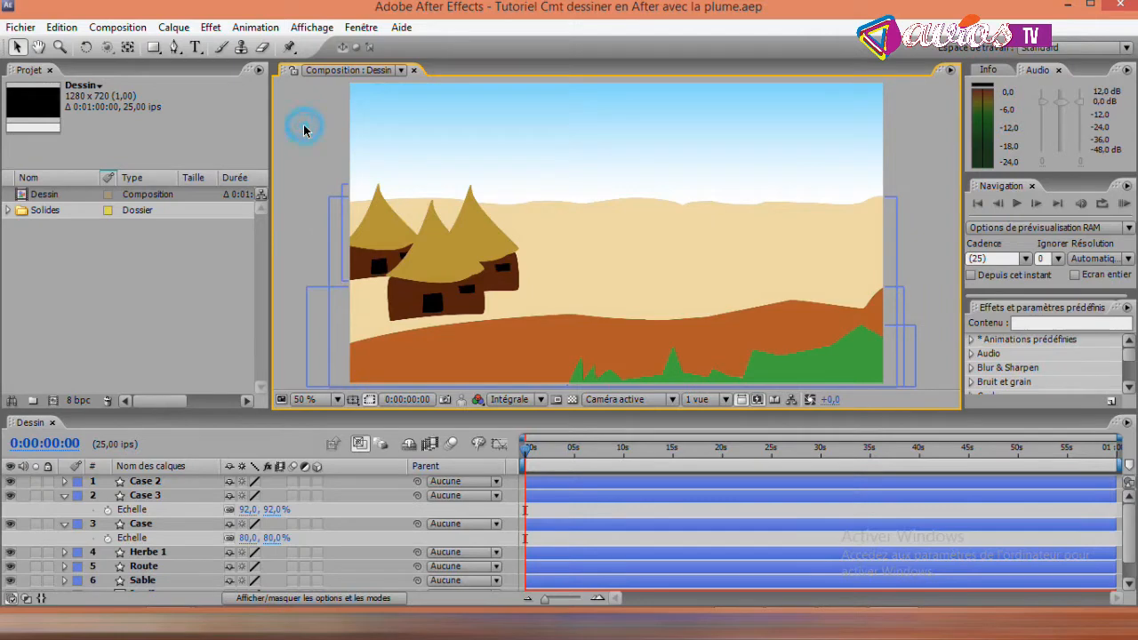
click(175, 47)
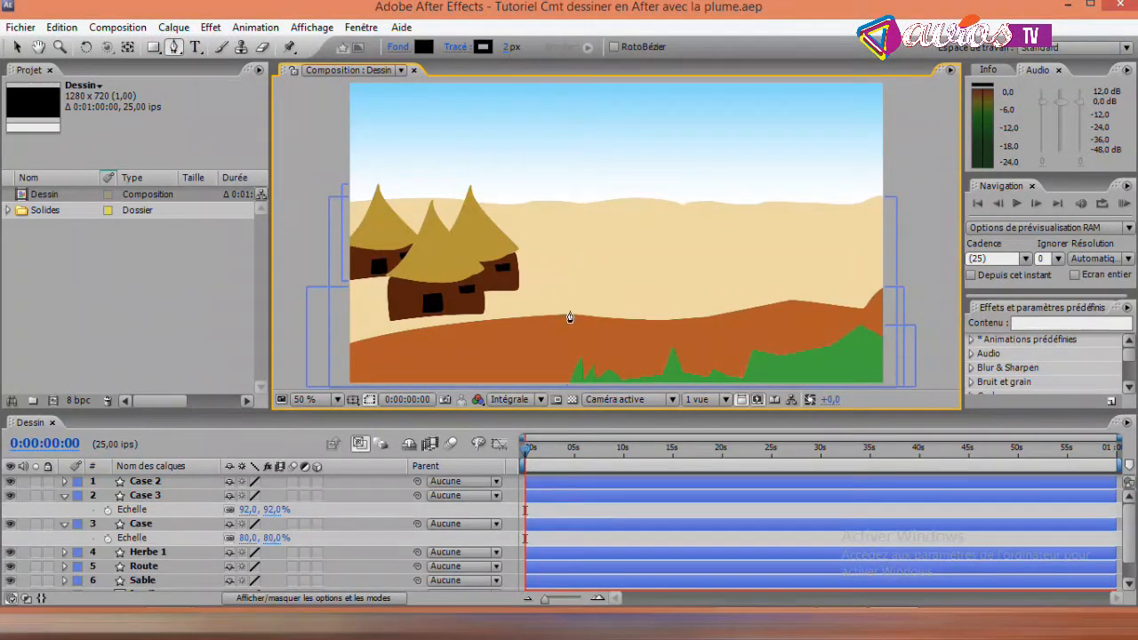
click(580, 206)
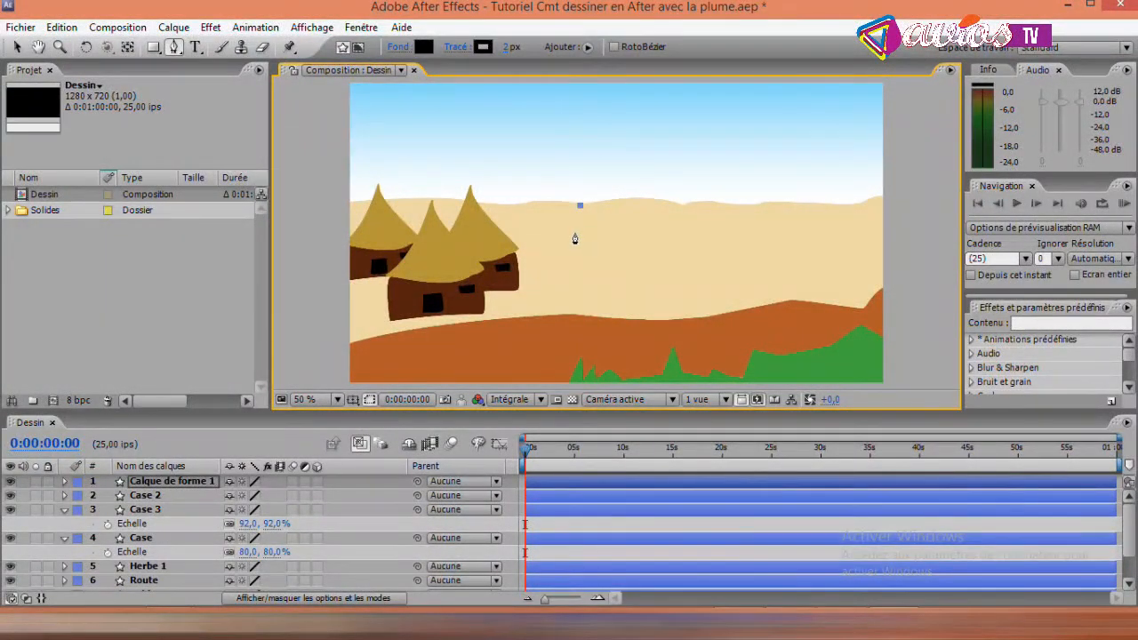
drag(575, 239, 577, 251)
click(569, 265)
click(547, 296)
drag(503, 321, 472, 331)
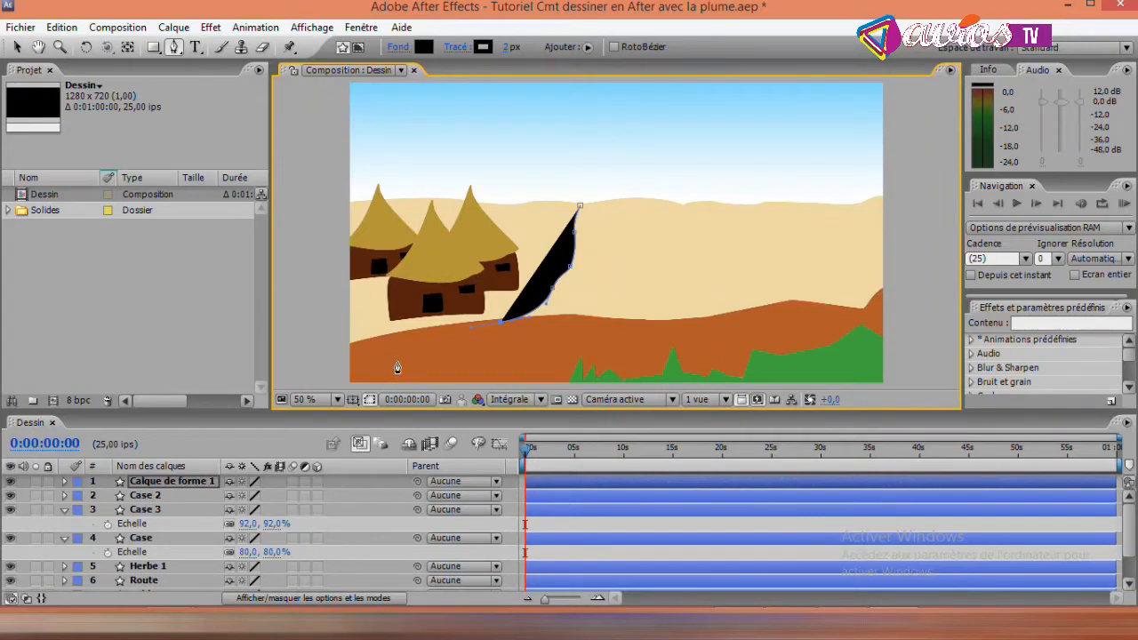
- Extend the black shape's base across the road, from below the front hut to just right of the small central grass peak
click(438, 362)
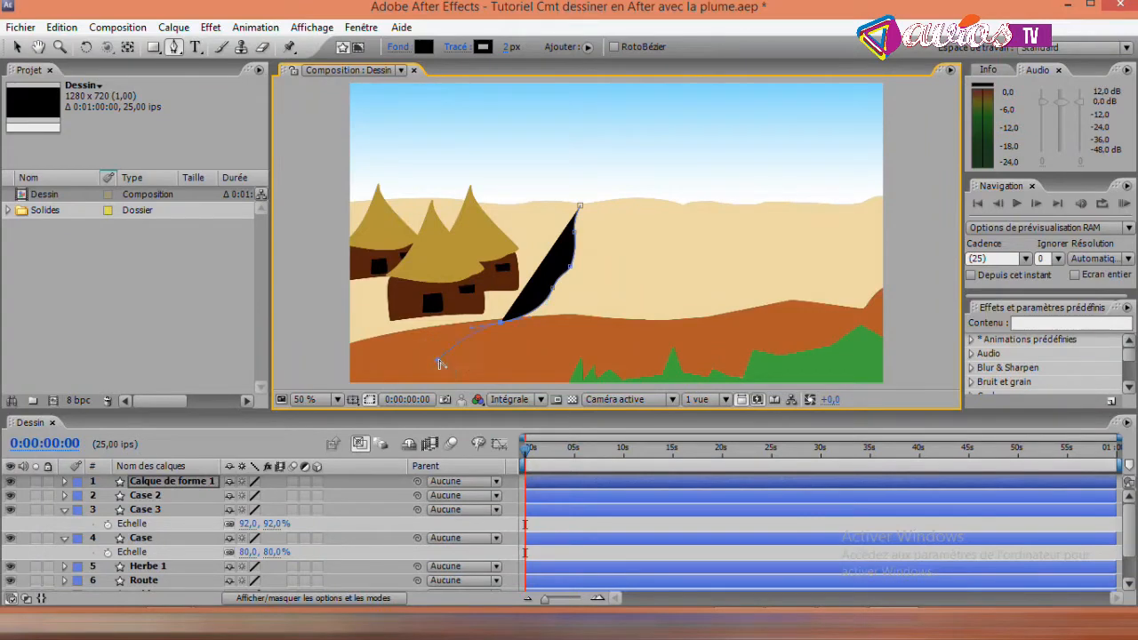
click(596, 347)
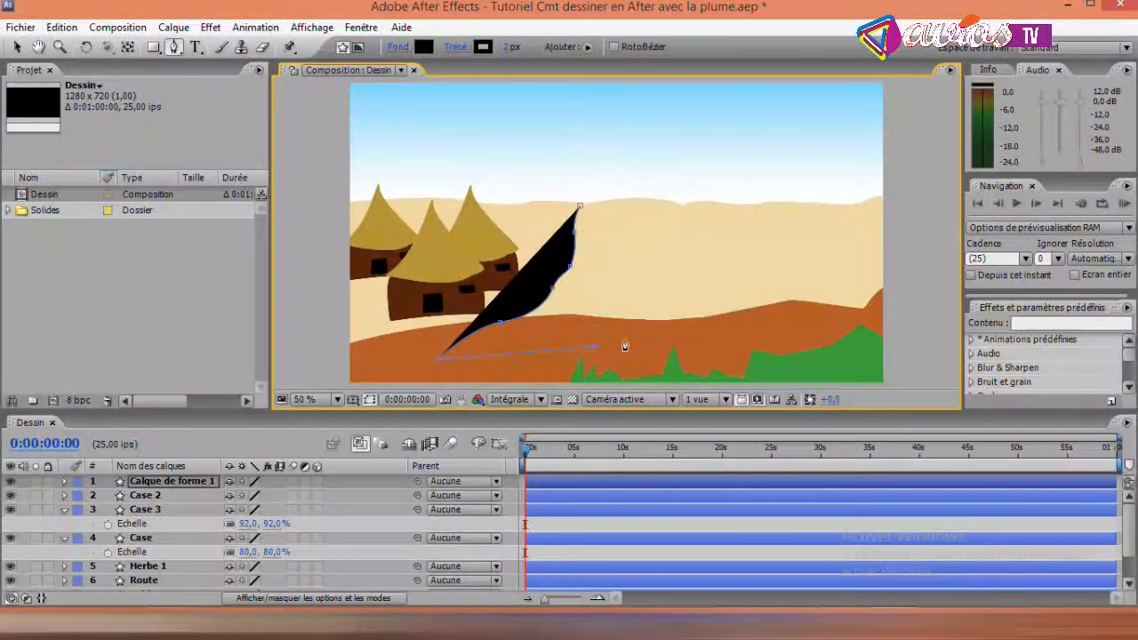
click(672, 337)
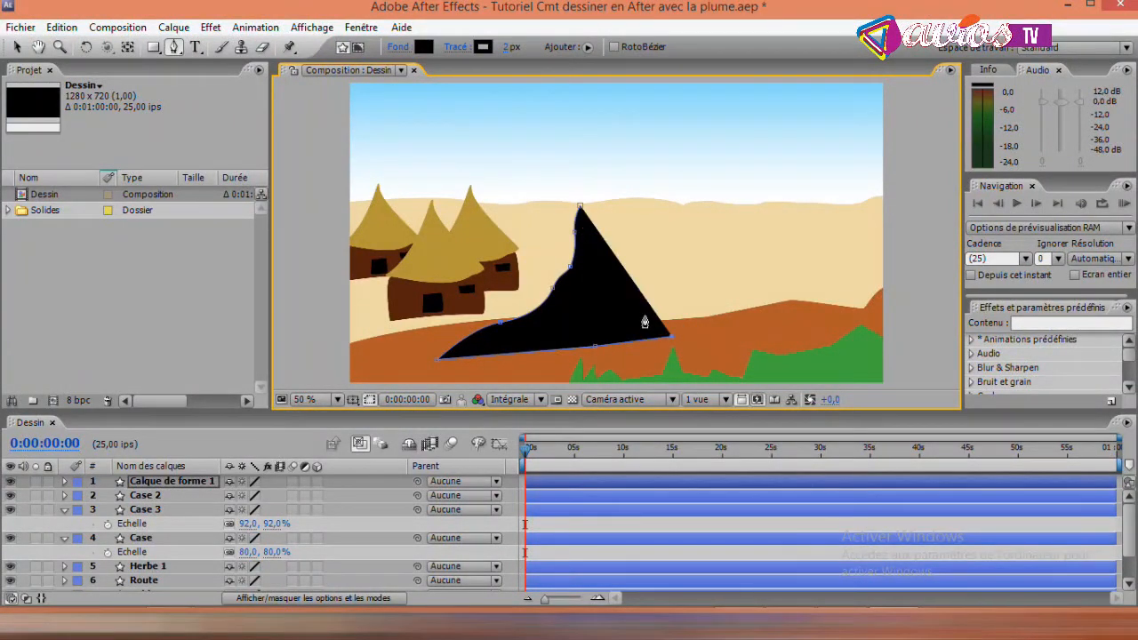
click(642, 315)
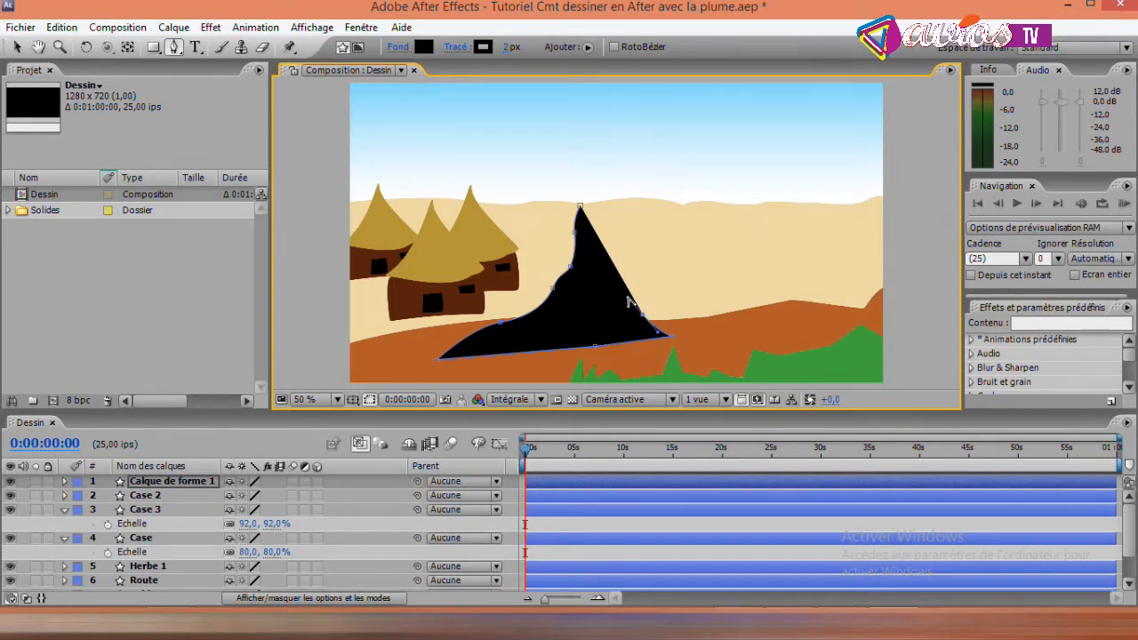
key(ctrl+z)
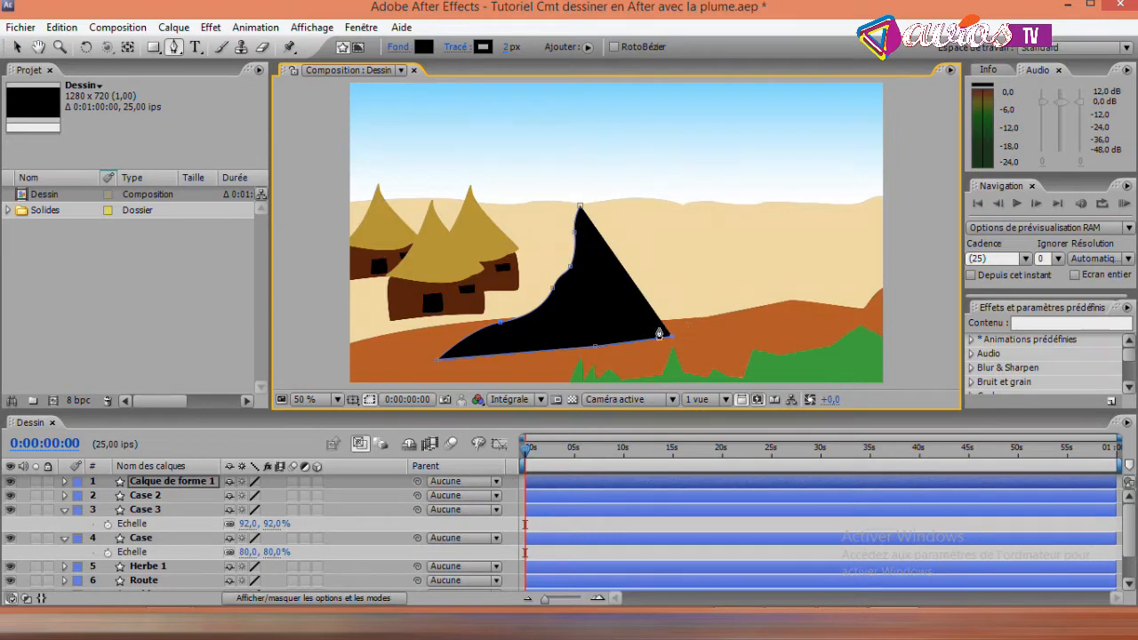
drag(612, 324, 579, 296)
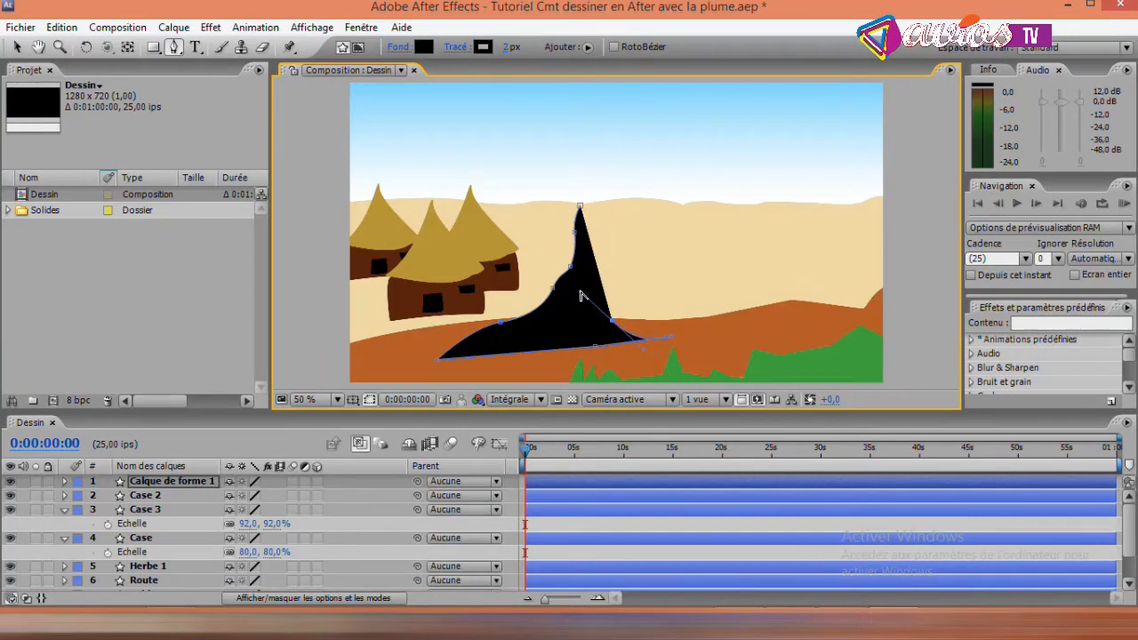
key(ctrl+z)
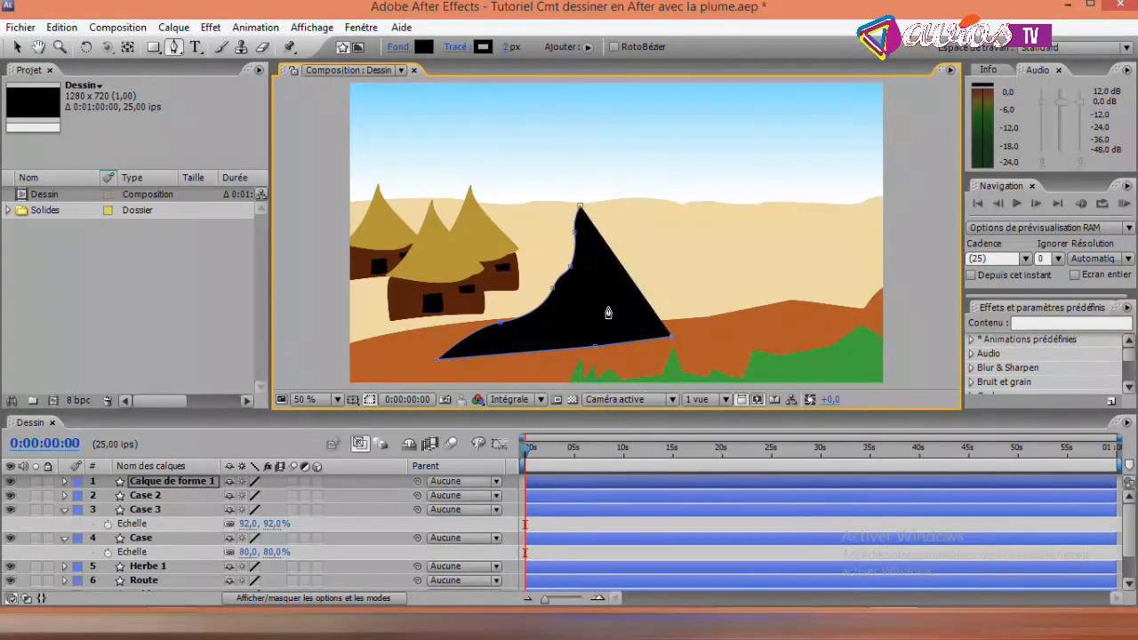
- Curve the black shape's right edge from the road up to the sand's horizon and close the path at its narrow tip
click(608, 309)
drag(608, 309, 597, 238)
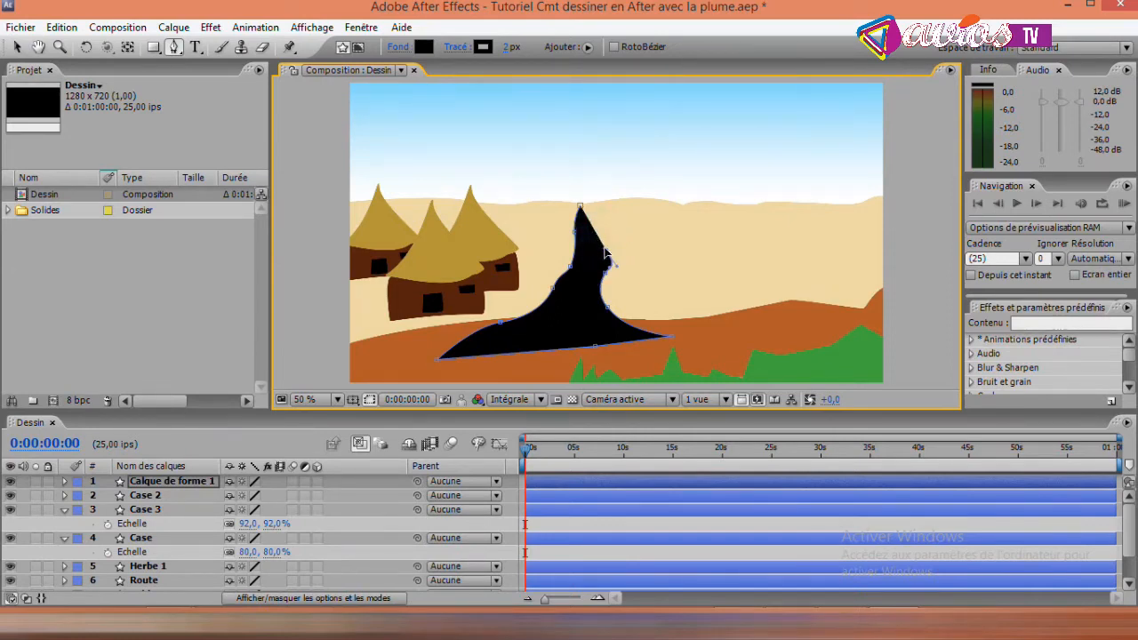
click(594, 227)
click(586, 220)
click(586, 210)
click(582, 212)
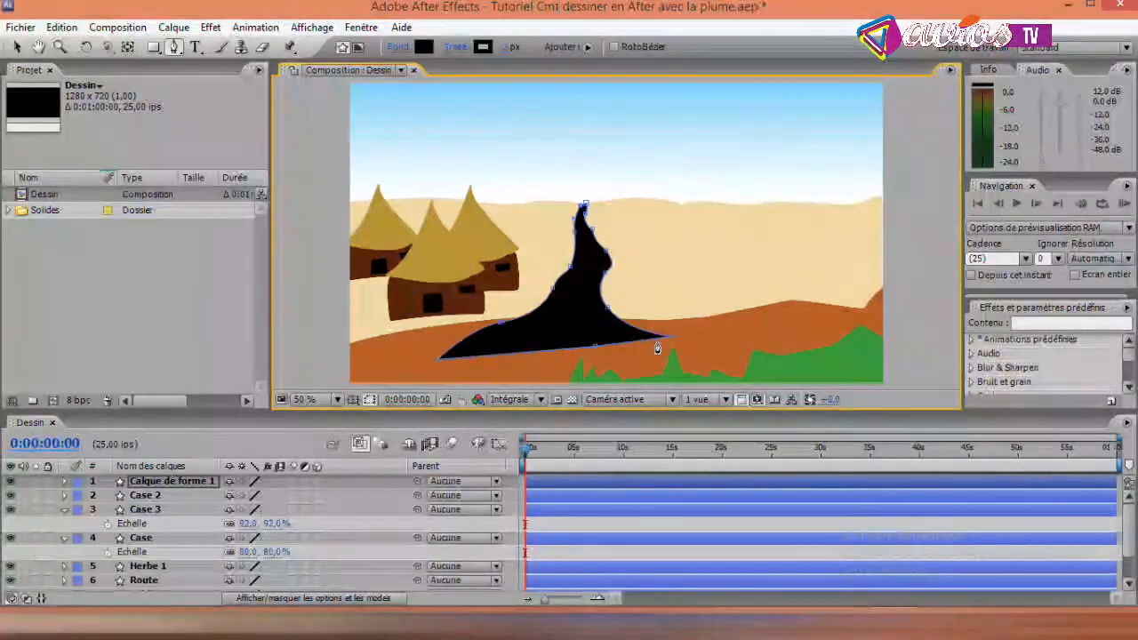
- Set the new shape's fill to the road's brown, B35B25, by sampling it from the scene
click(423, 48)
click(535, 291)
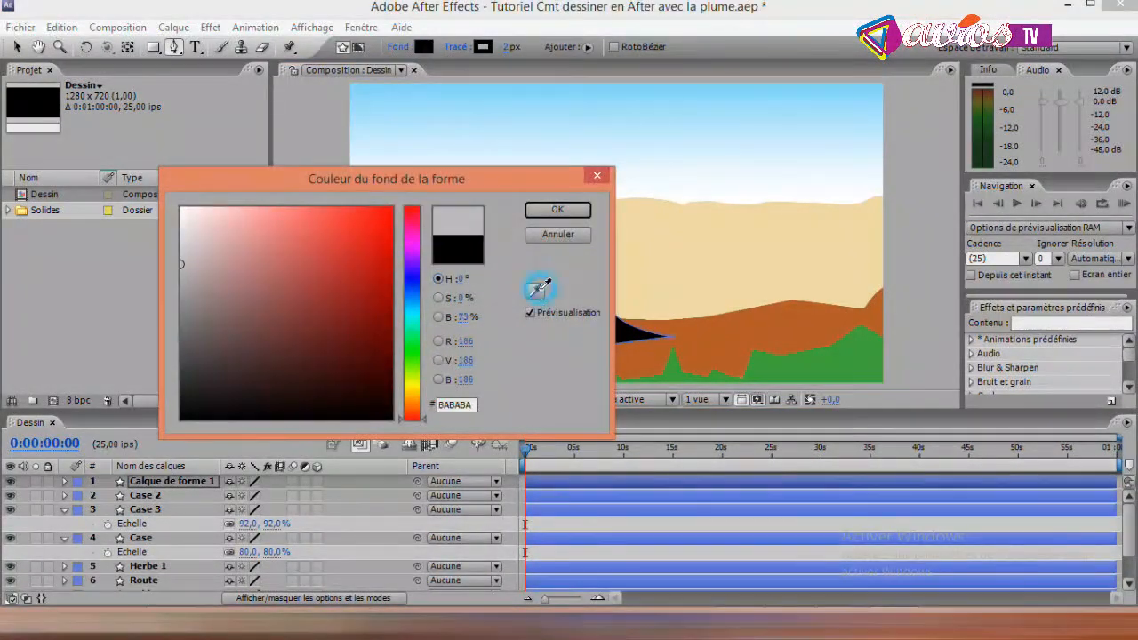
click(722, 338)
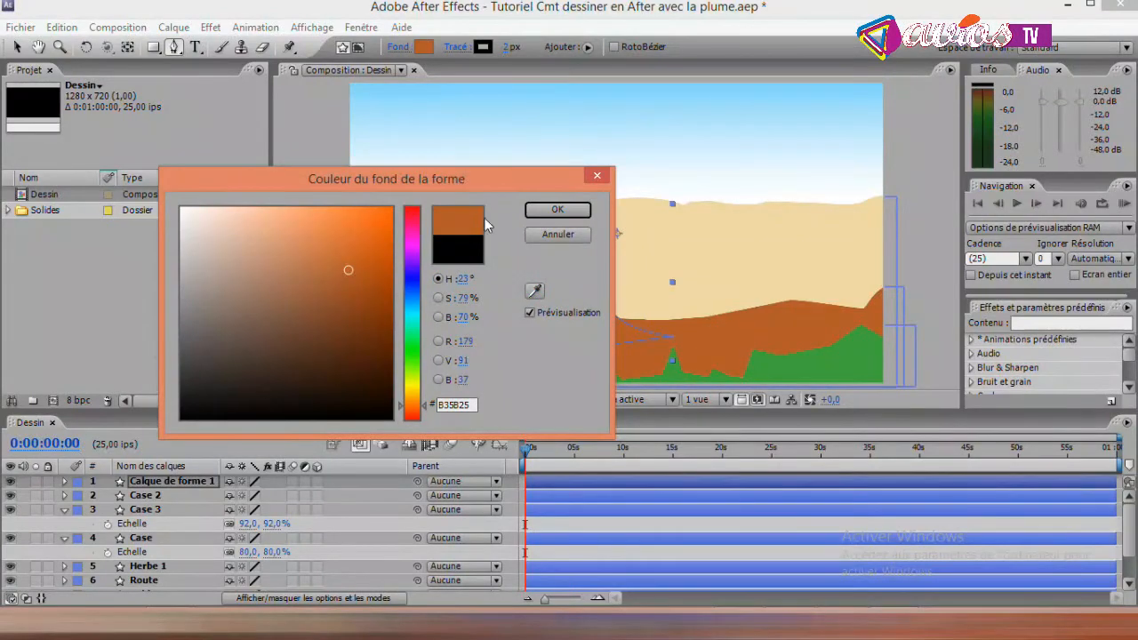
click(547, 213)
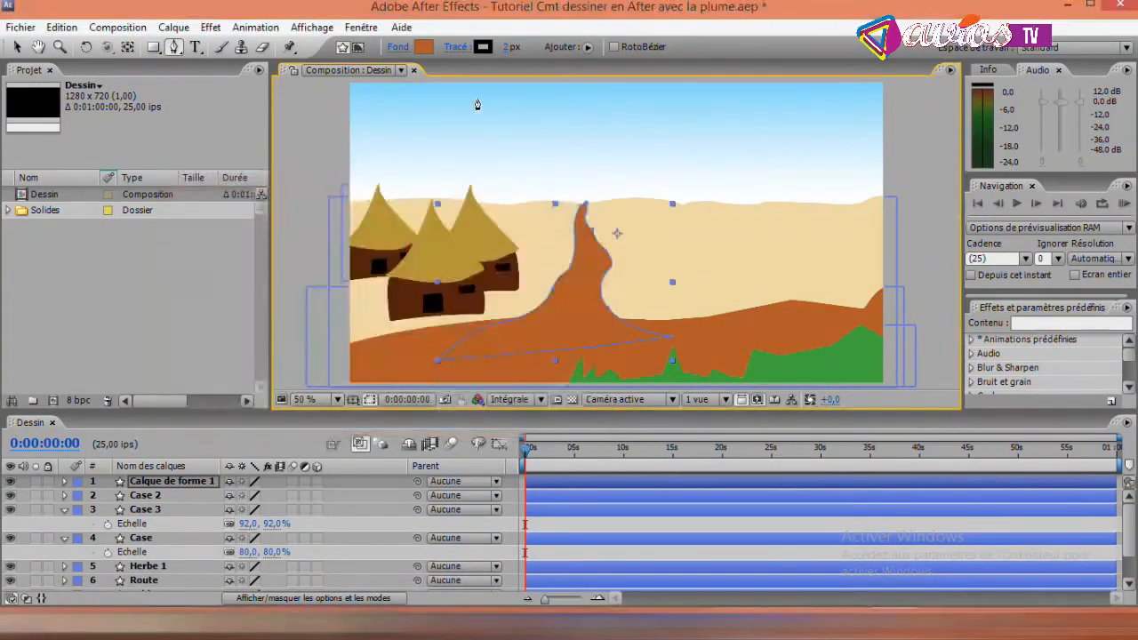
- Match the new shape's stroke to the road's brown, B35B25, and deselect the shape
click(480, 49)
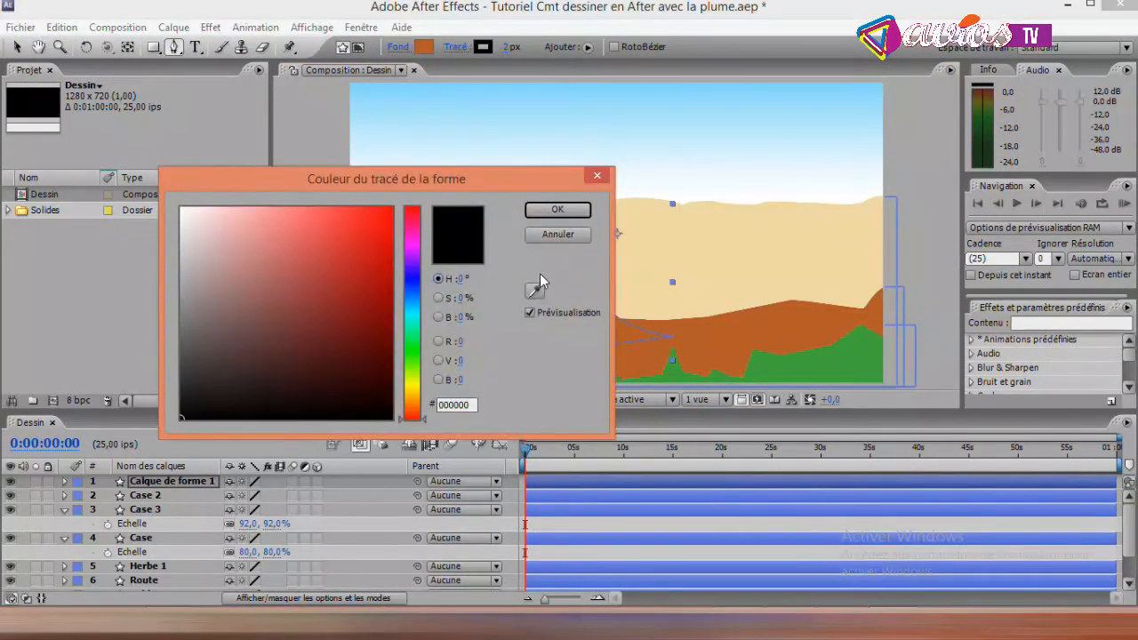
click(534, 290)
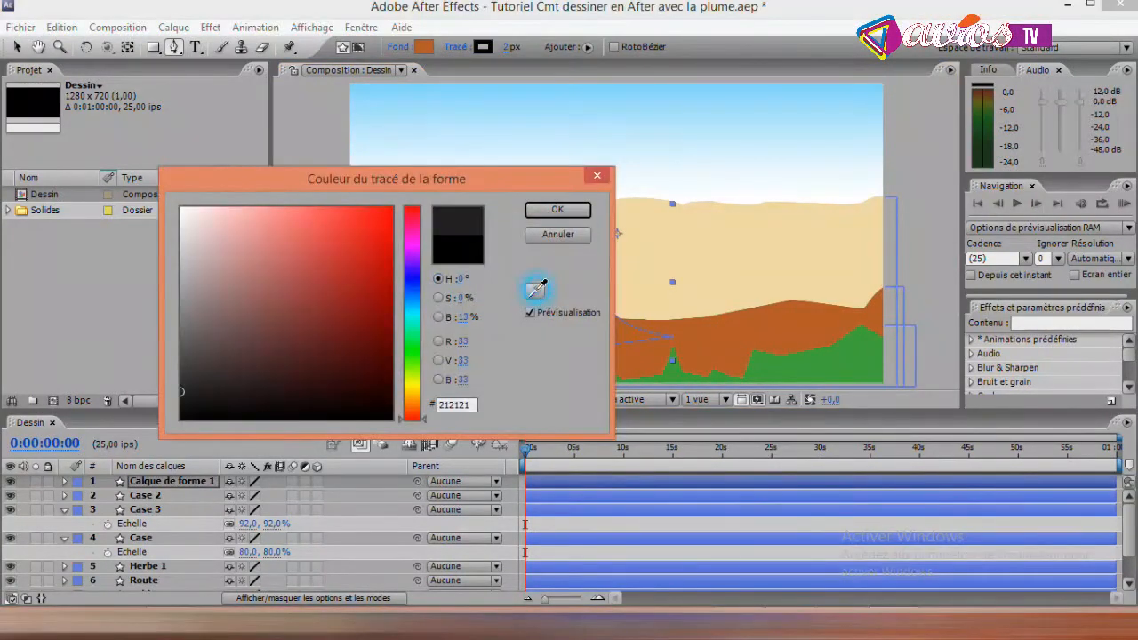
click(742, 330)
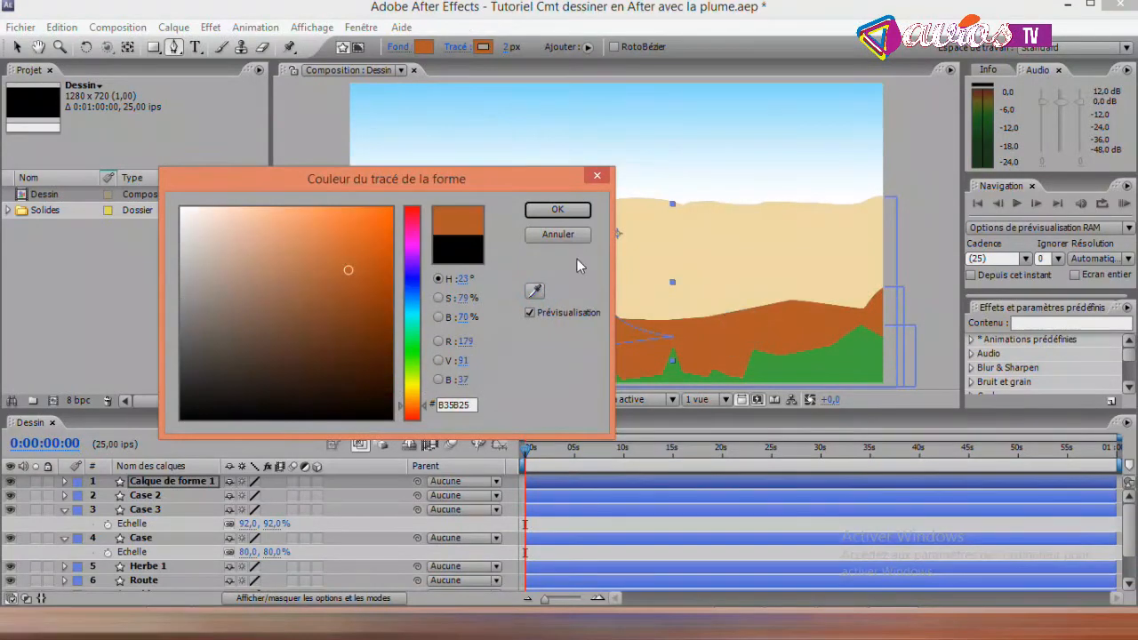
click(558, 210)
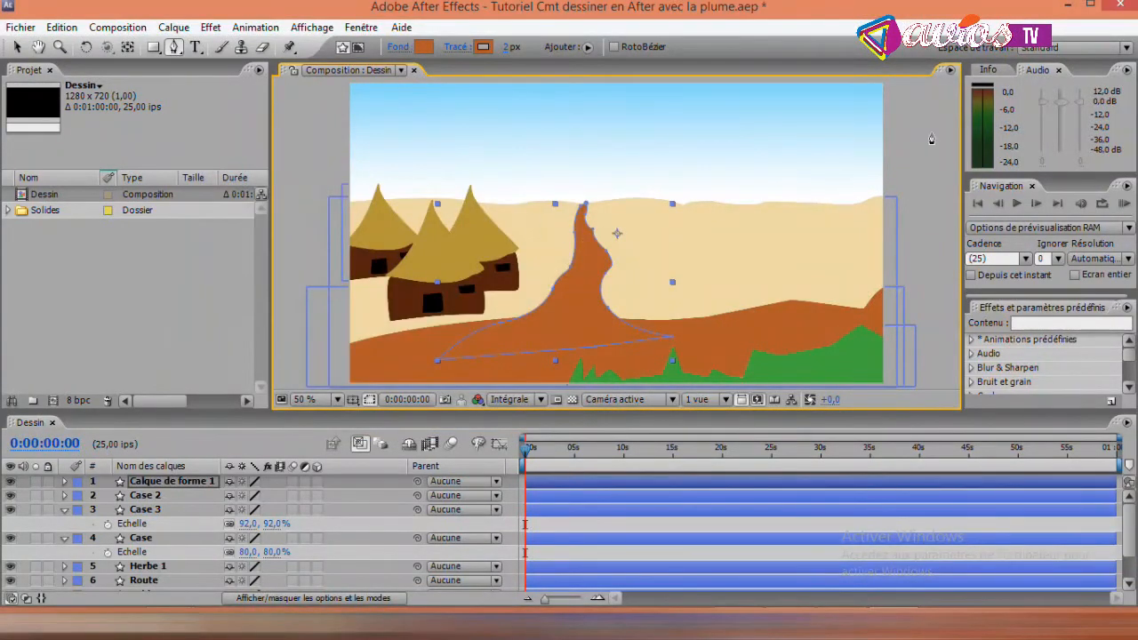
click(16, 47)
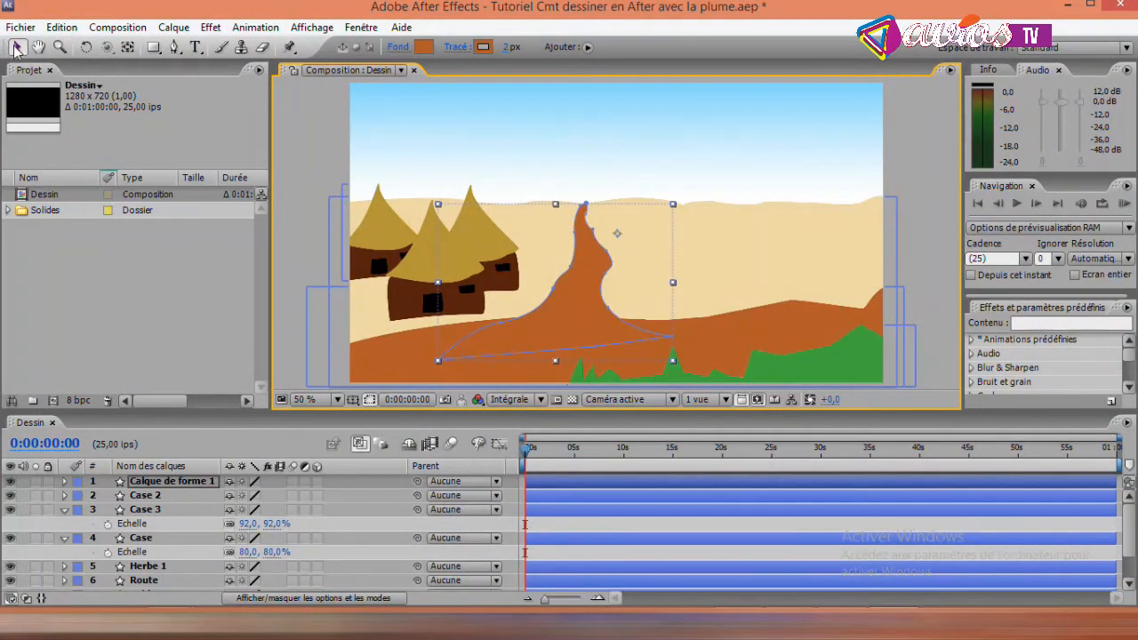
click(308, 124)
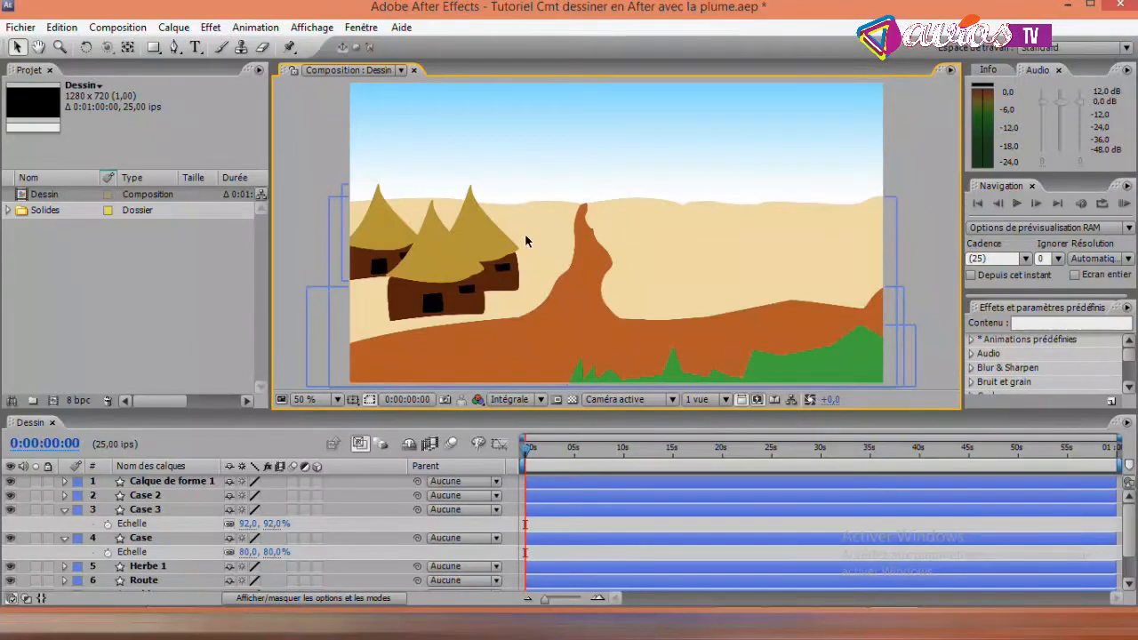
- Add a vertex near the tip of the new path on Calque de forme 1 and adjust it to taper the tip at the horizon
click(193, 483)
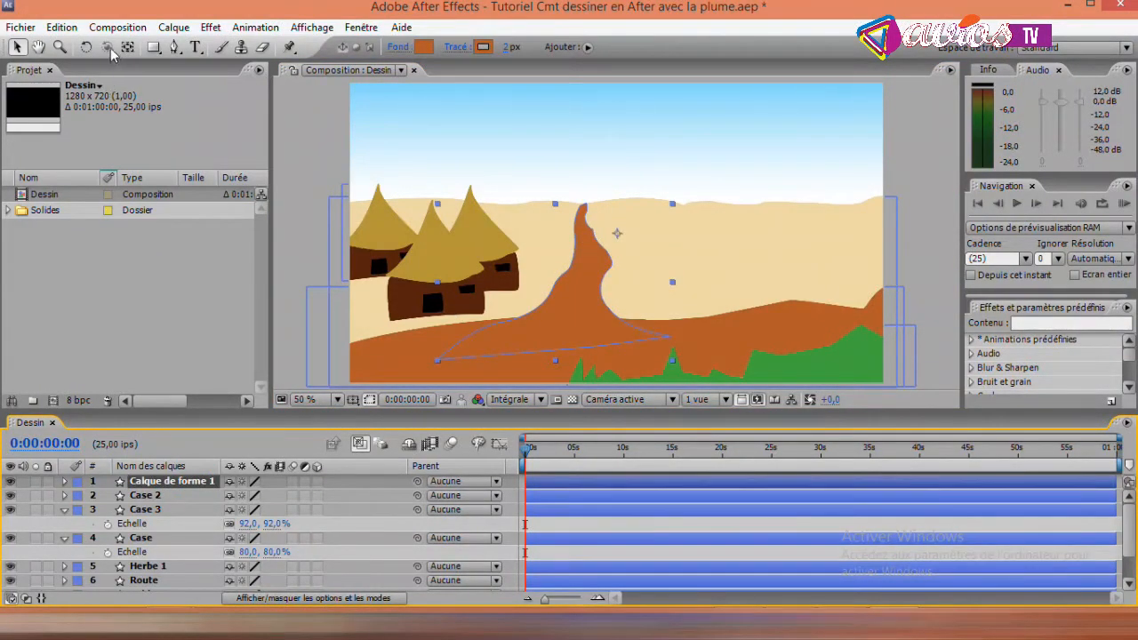
drag(175, 52, 223, 65)
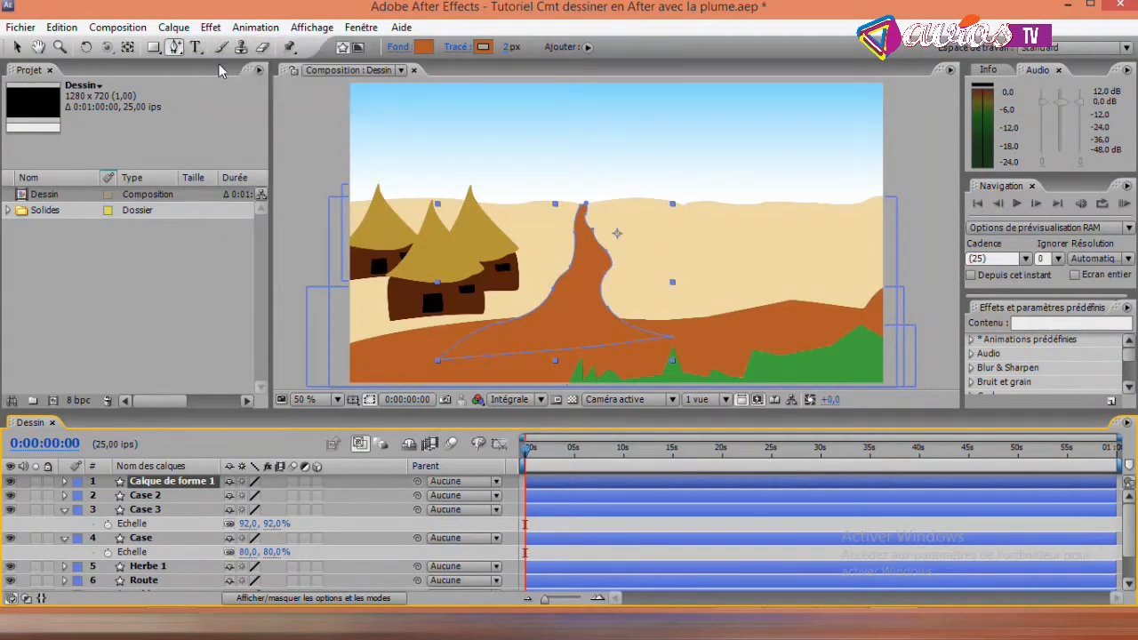
click(583, 210)
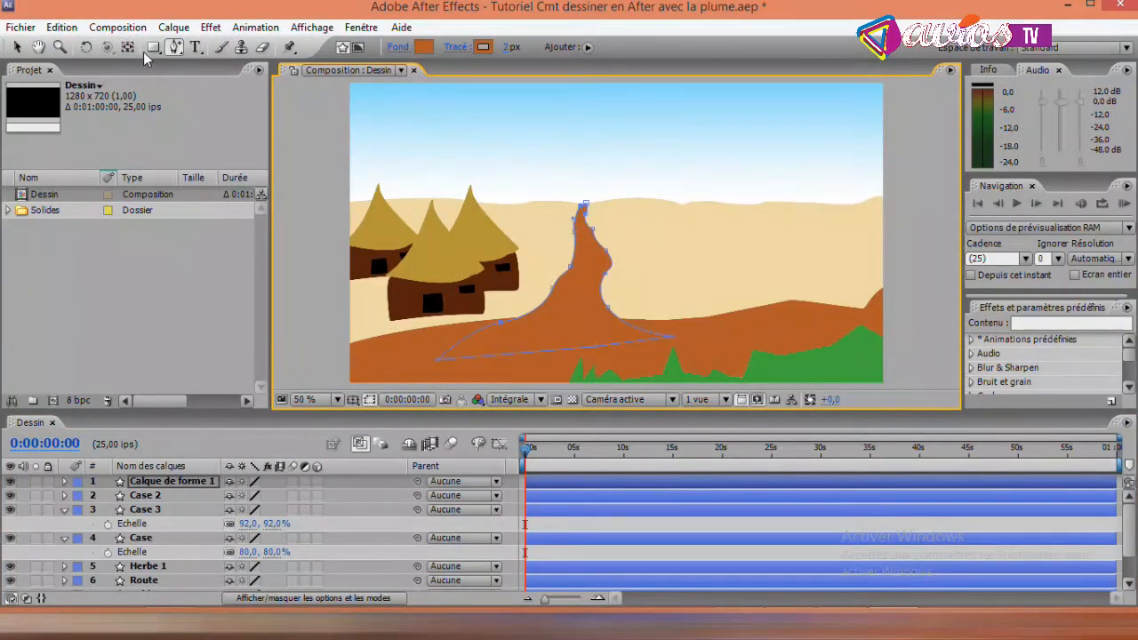
click(175, 51)
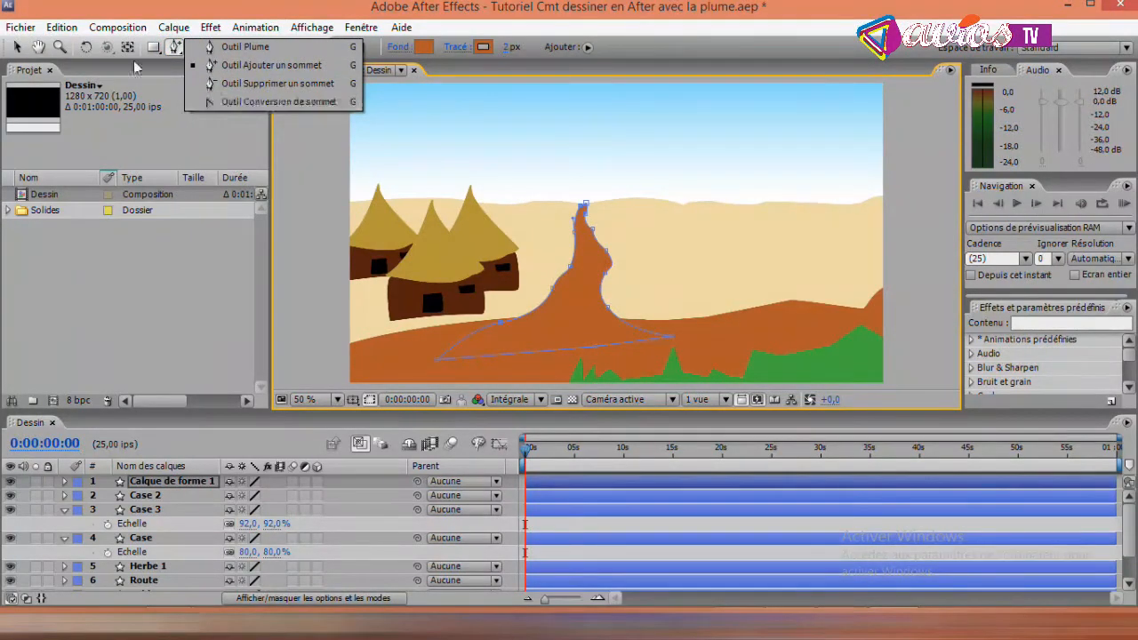
click(211, 104)
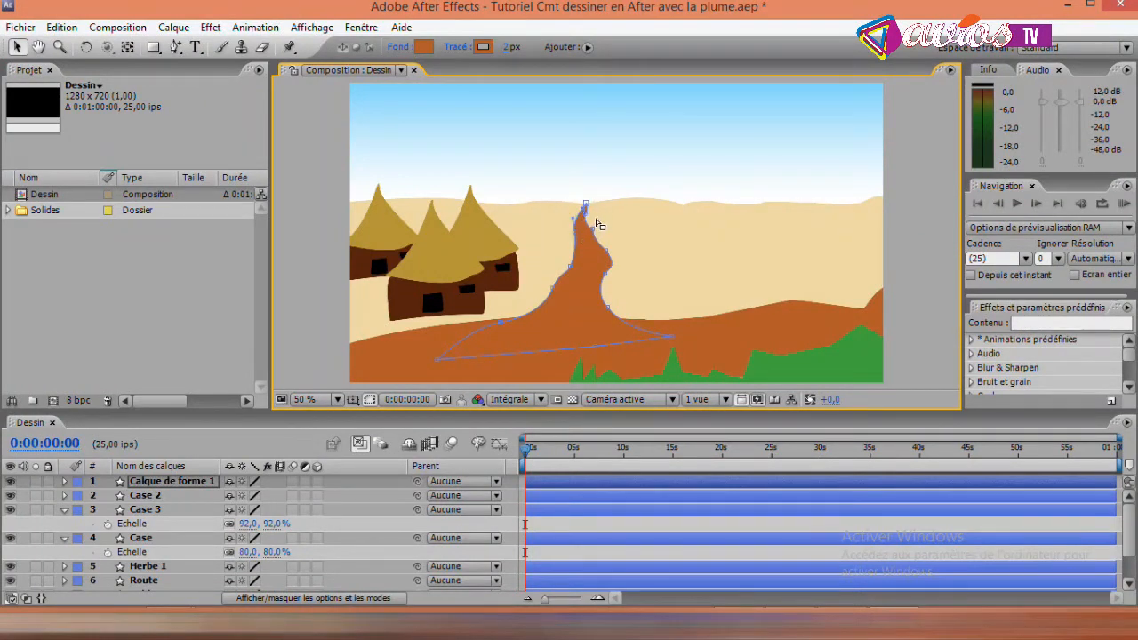
click(585, 210)
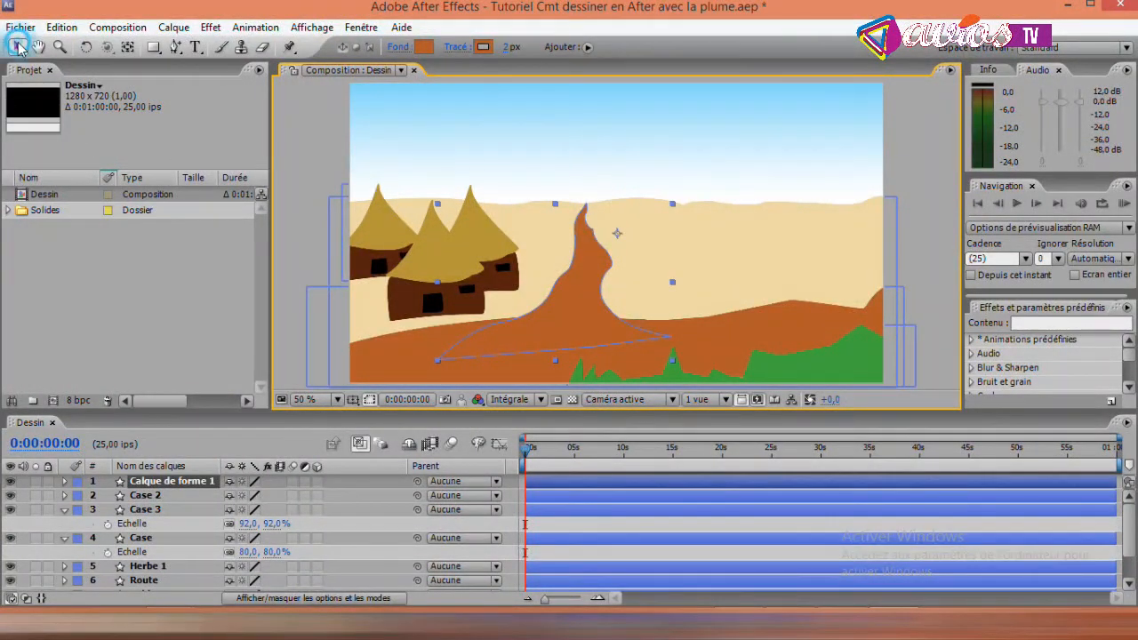
click(310, 151)
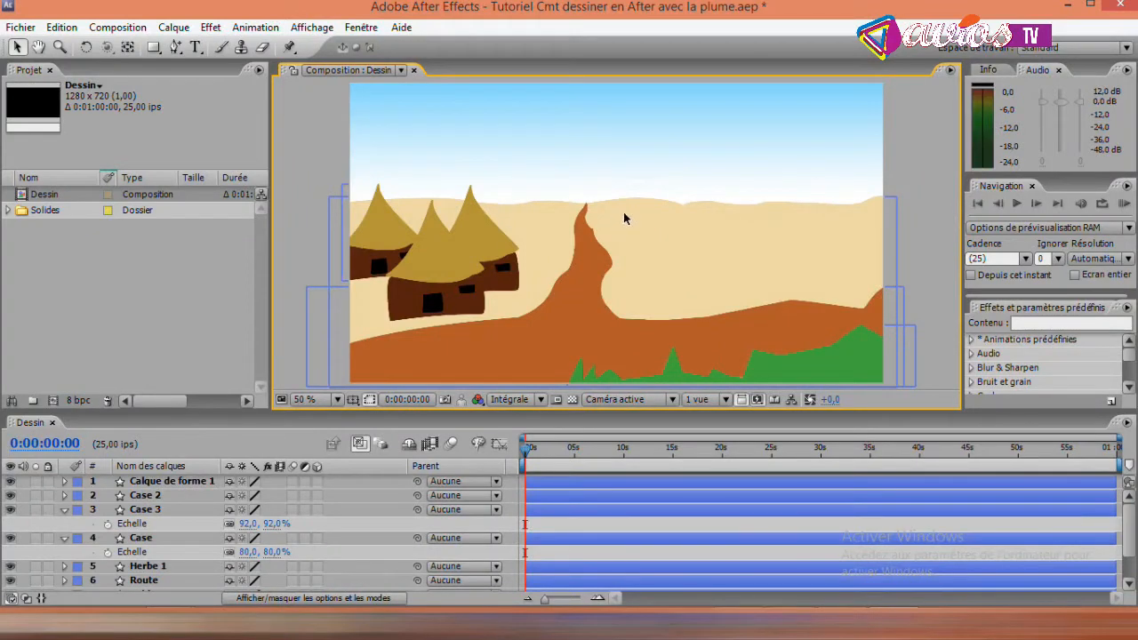
- Rename the Calque de forme 1 layer to Route 2
click(197, 481)
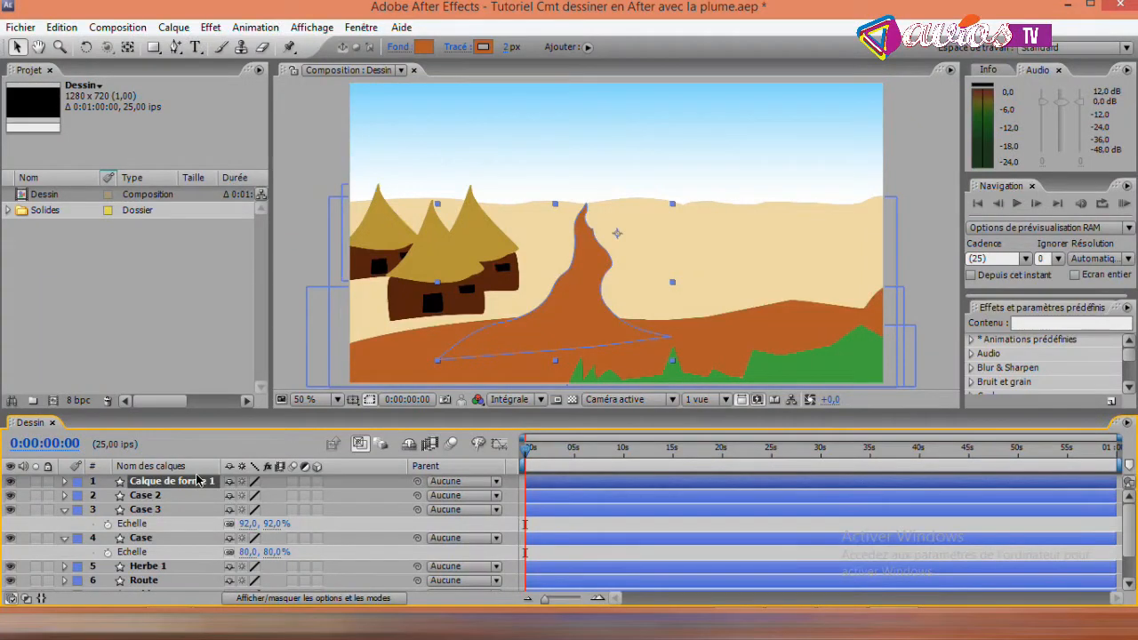
key(Return)
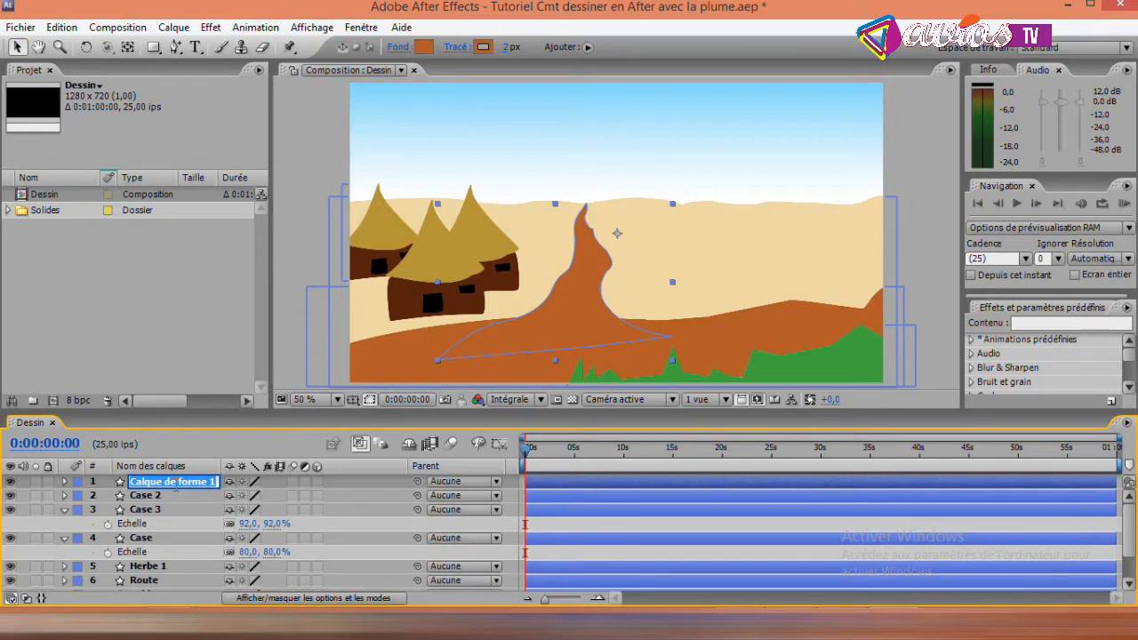
text(Route 2)
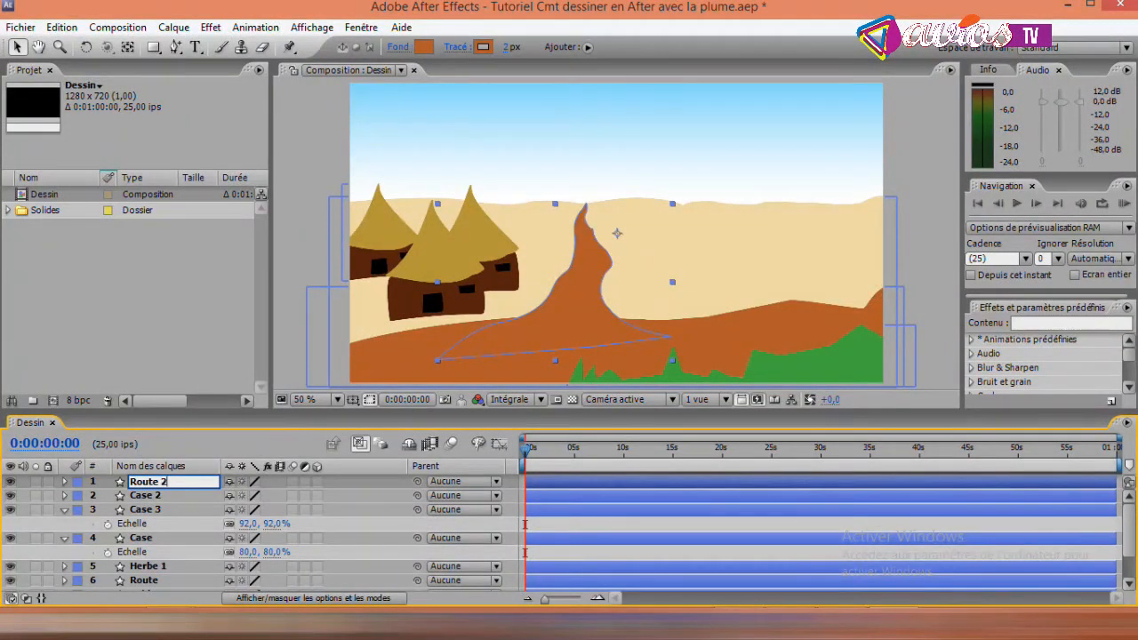
key(Return)
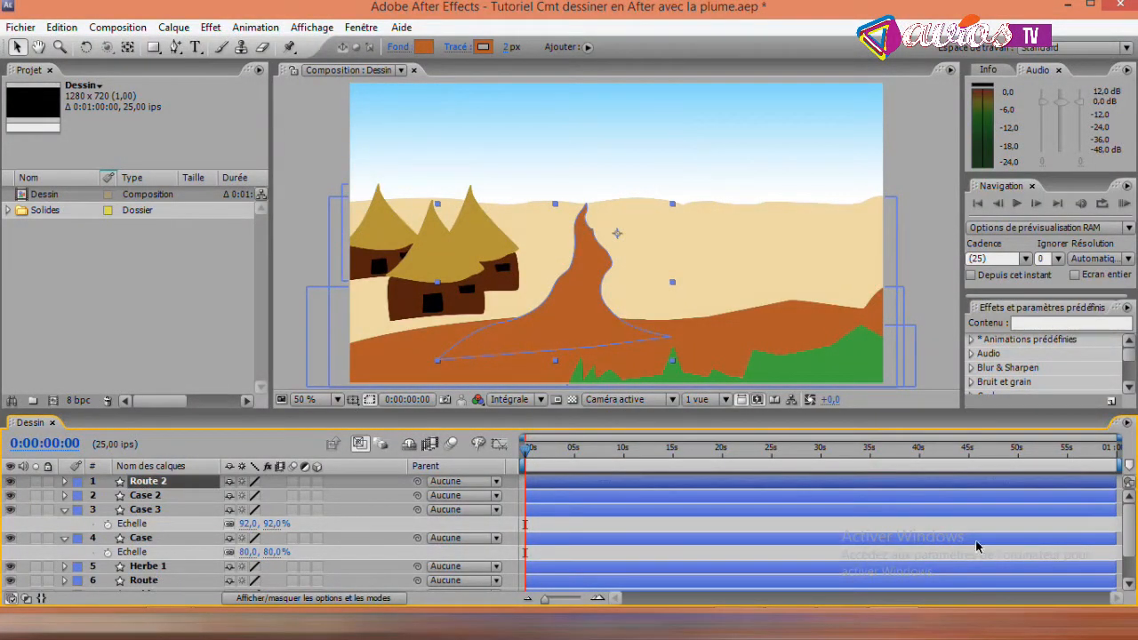
- Add a vertex to the Sable layer's horizon where the new path ends and adjust it to meet the path's tip
scroll(1127, 576, down, 3)
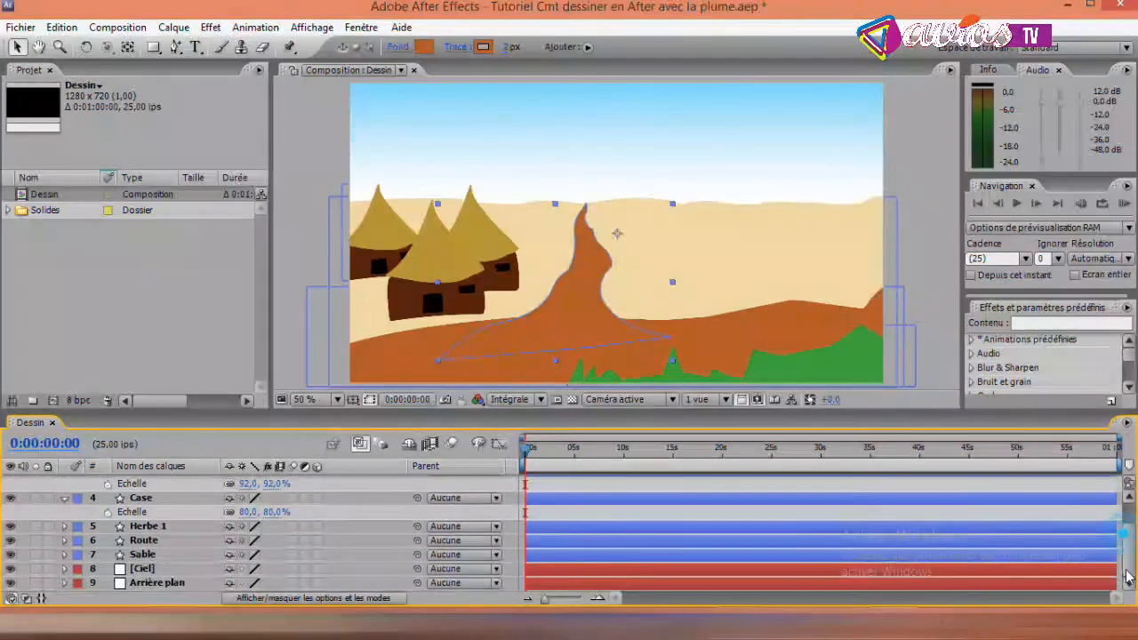
click(161, 554)
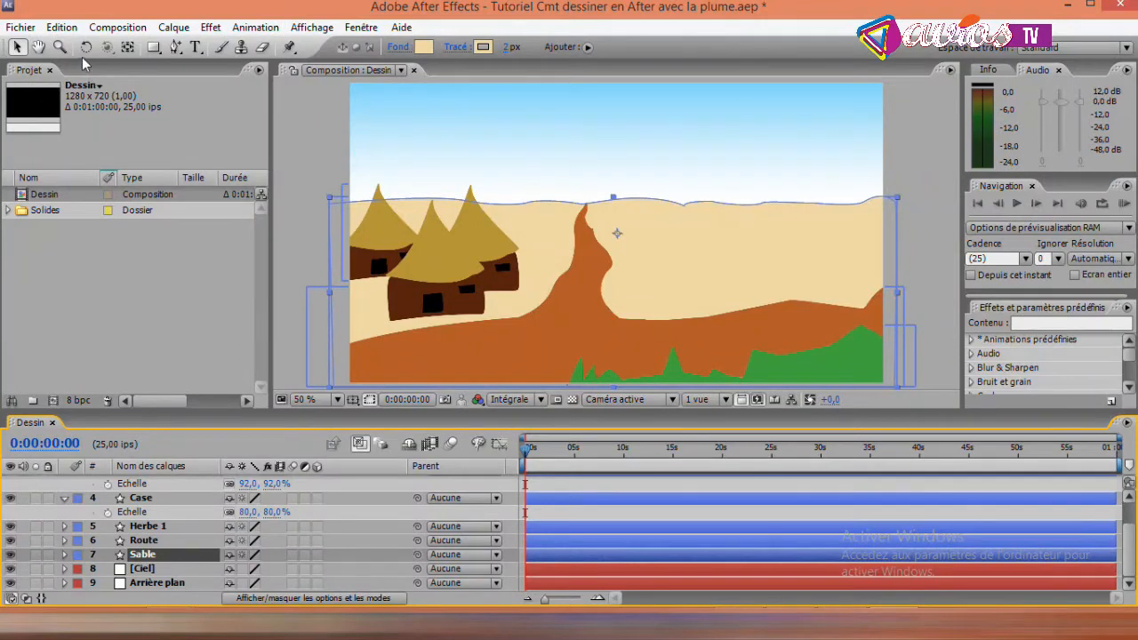
click(175, 50)
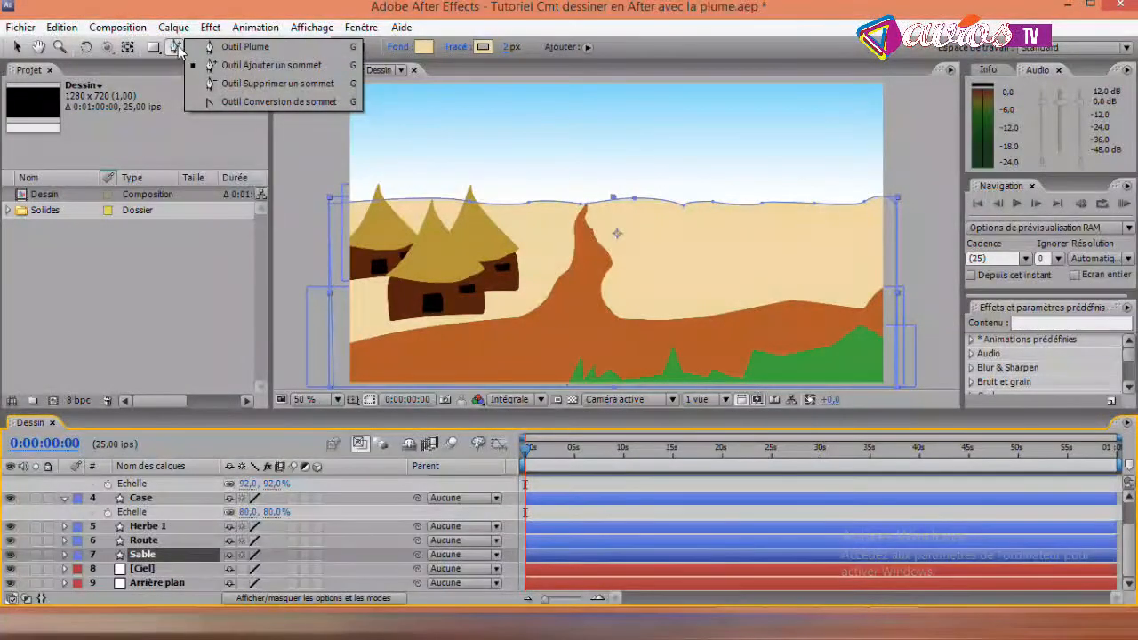
click(583, 209)
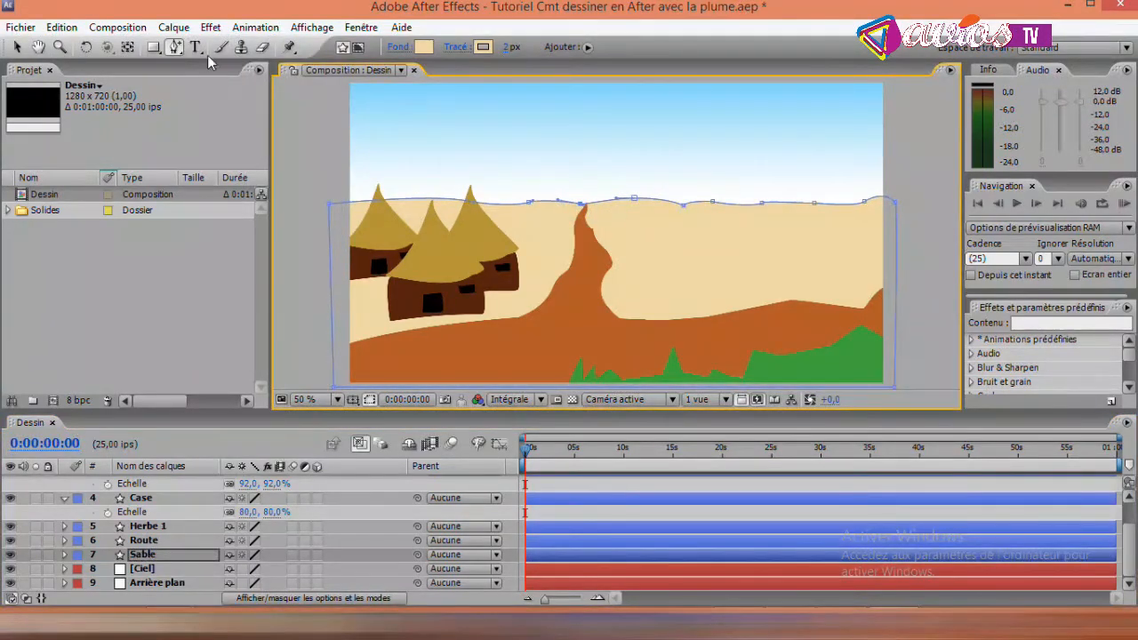
click(17, 47)
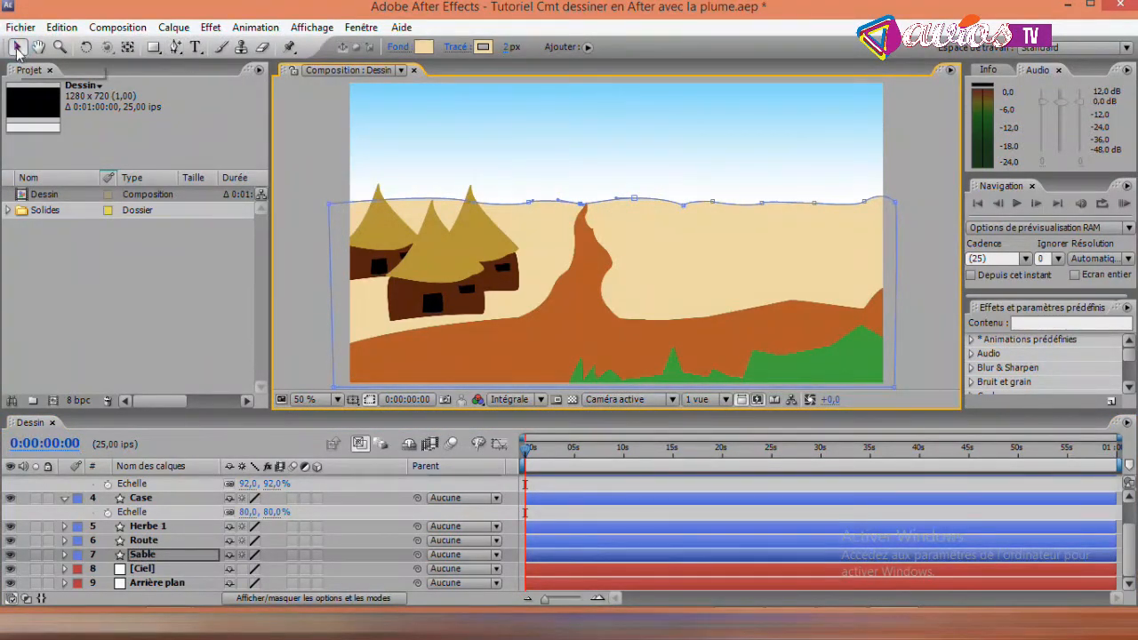
click(579, 203)
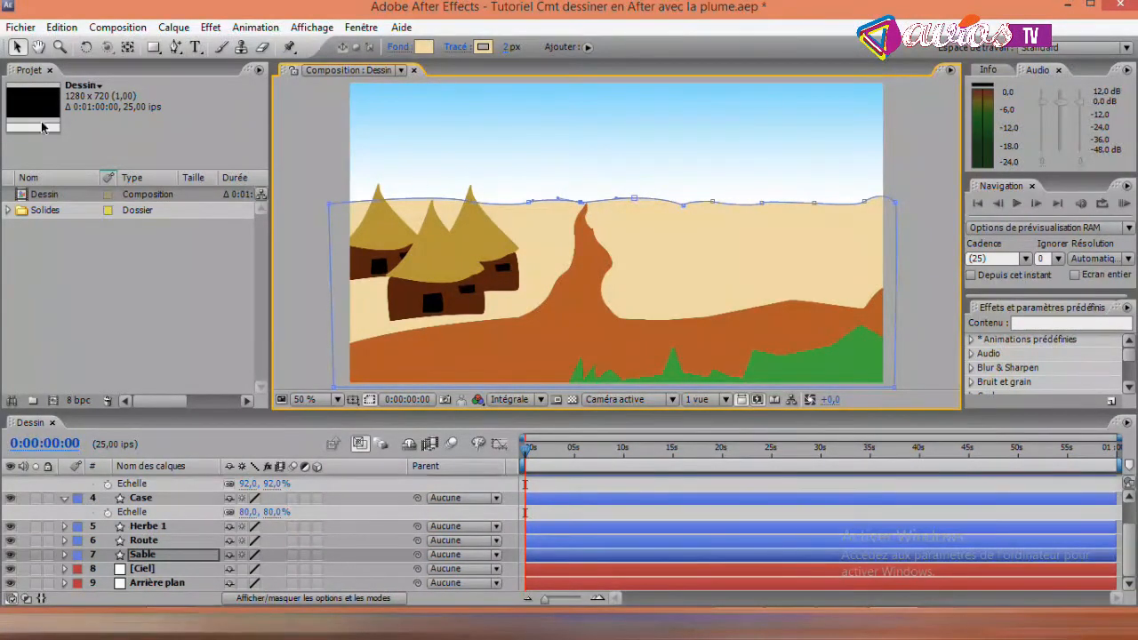
click(302, 149)
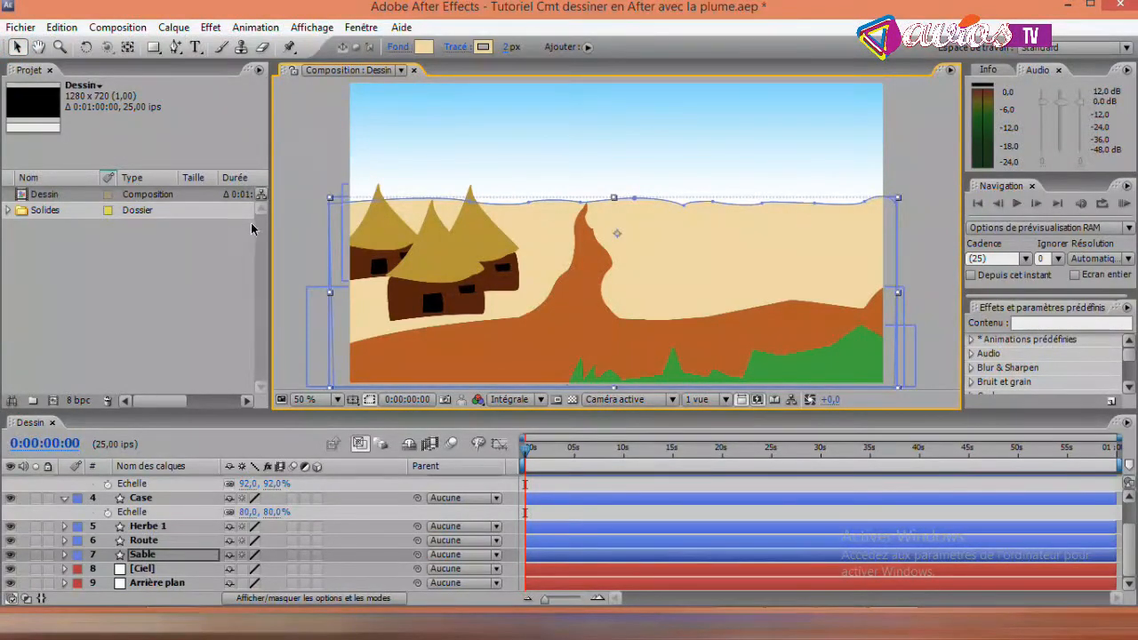
- Save the project and deselect the Sable layer
key(ctrl+s)
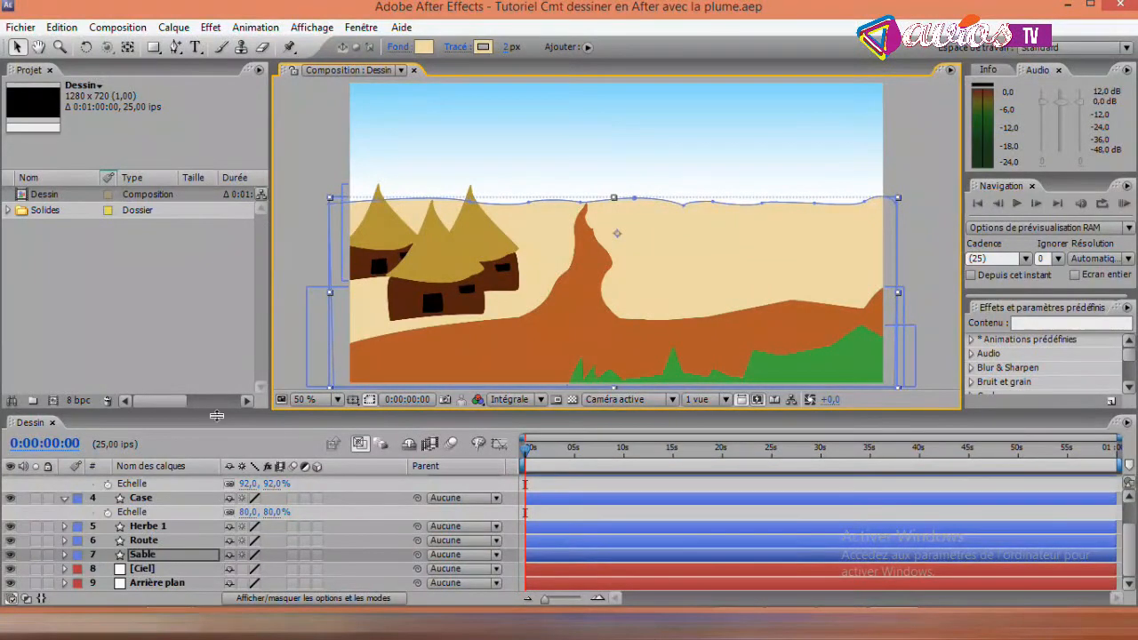
click(287, 302)
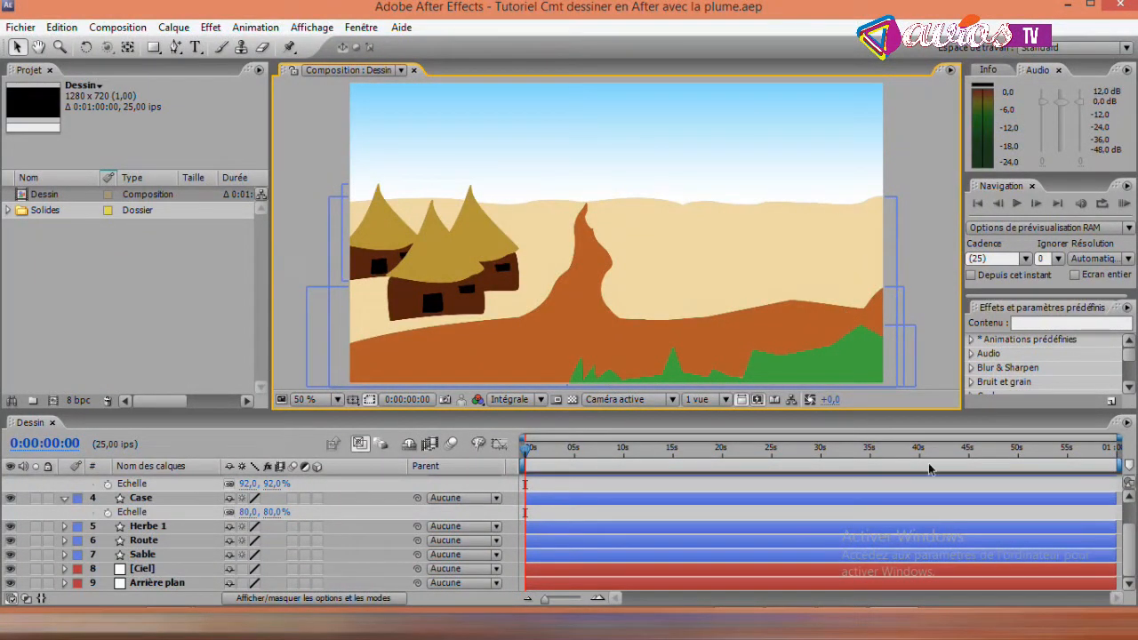
mouse_move(1135, 552)
mouse_down()
mouse_move(1131, 527)
mouse_move(1131, 564)
mouse_up()
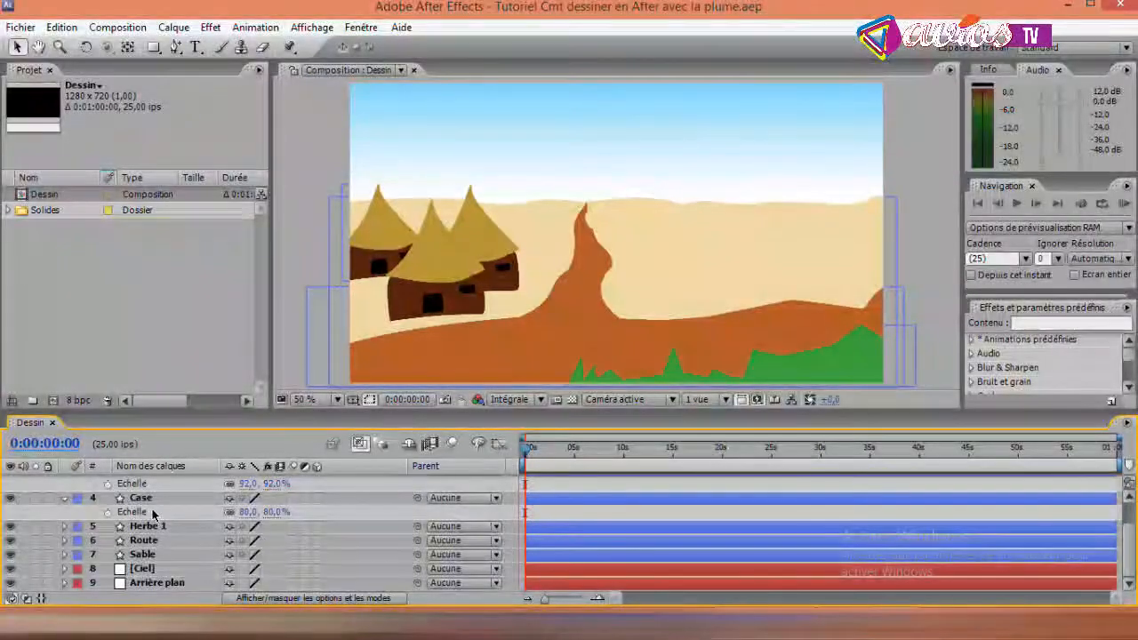
click(140, 498)
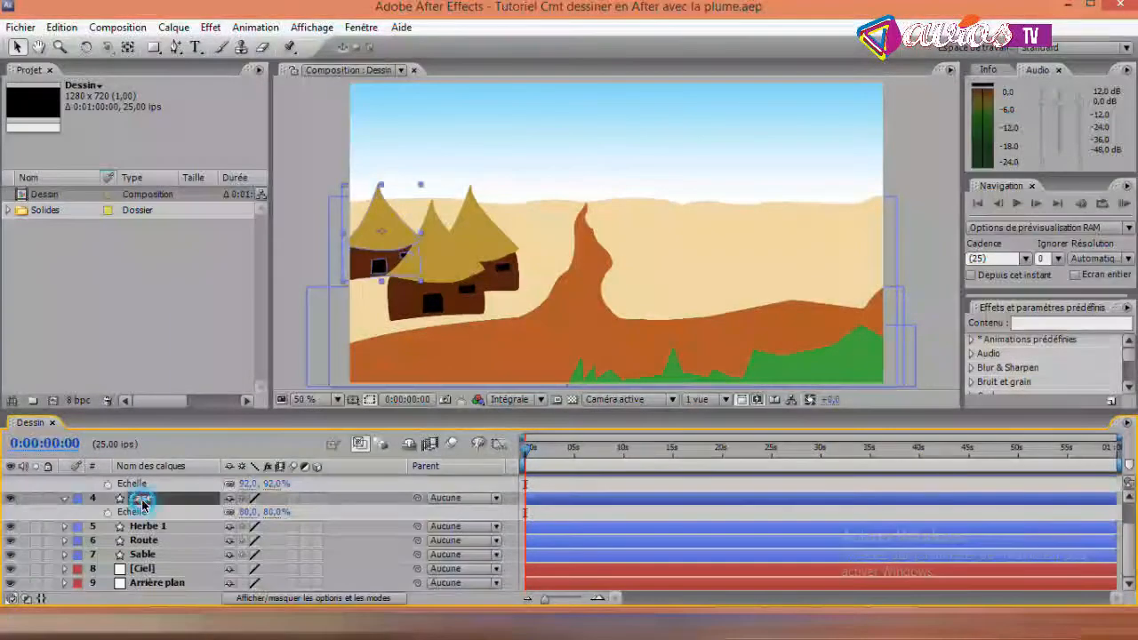
drag(1130, 552, 1131, 515)
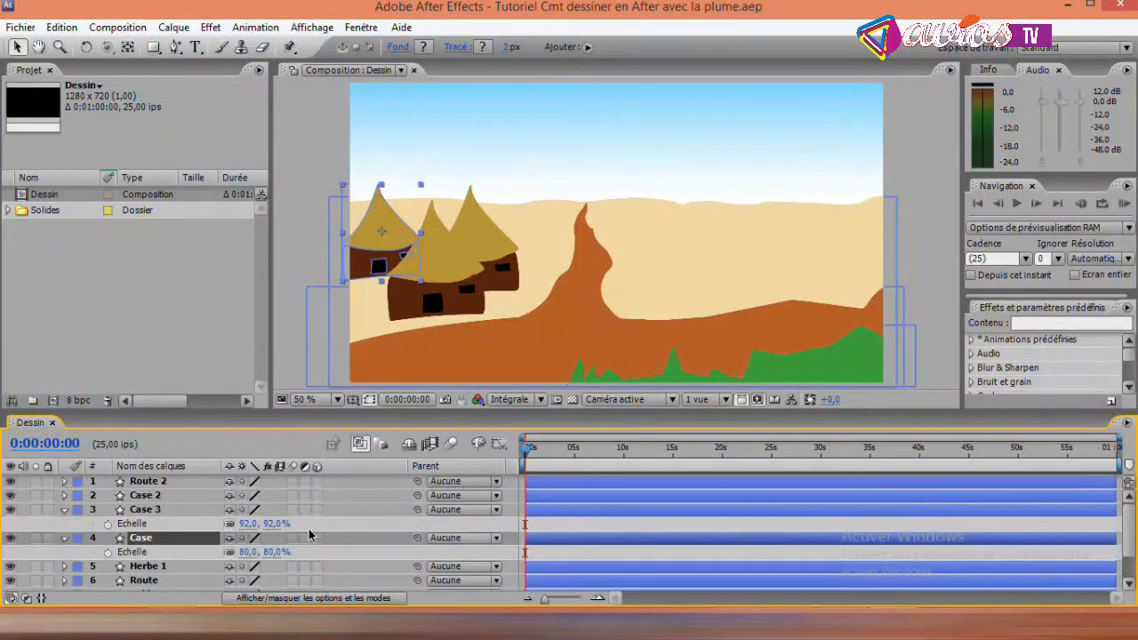
ctrl+click(149, 510)
ctrl+click(148, 495)
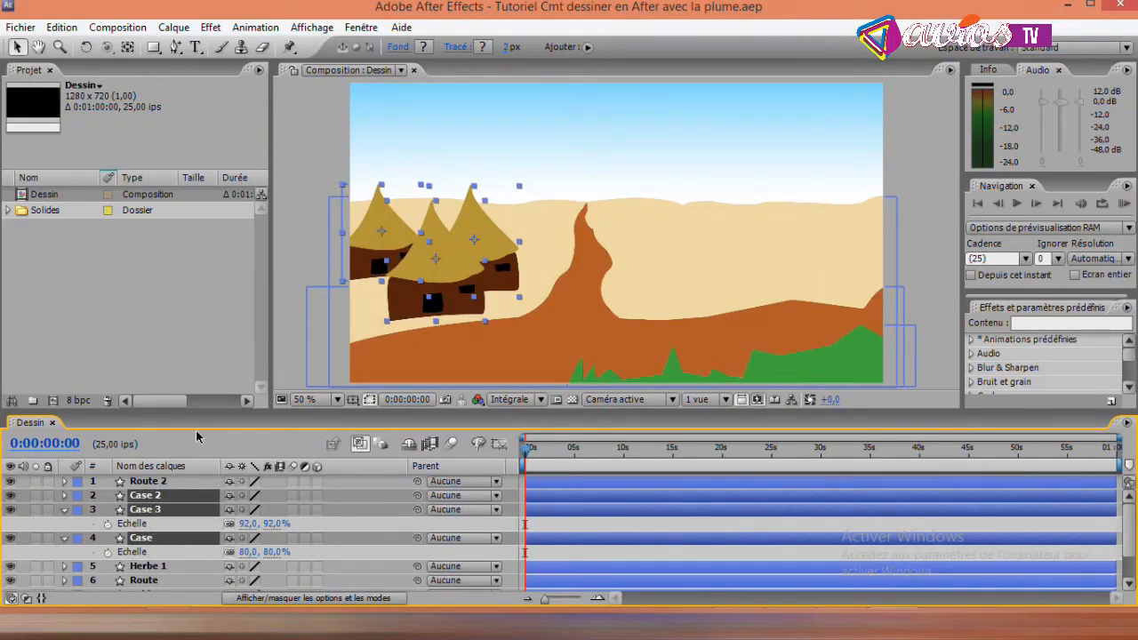
click(305, 202)
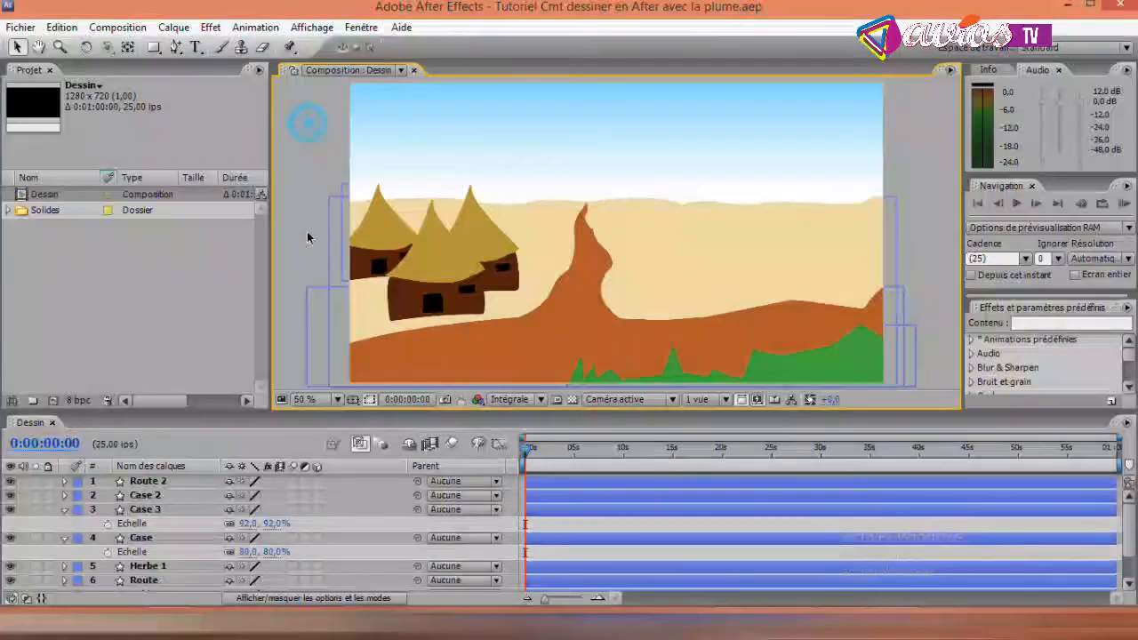
- Duplicate the Case, Case 3 and Case 2 layers together and move the copies across the side road near the sand's horizon
click(139, 538)
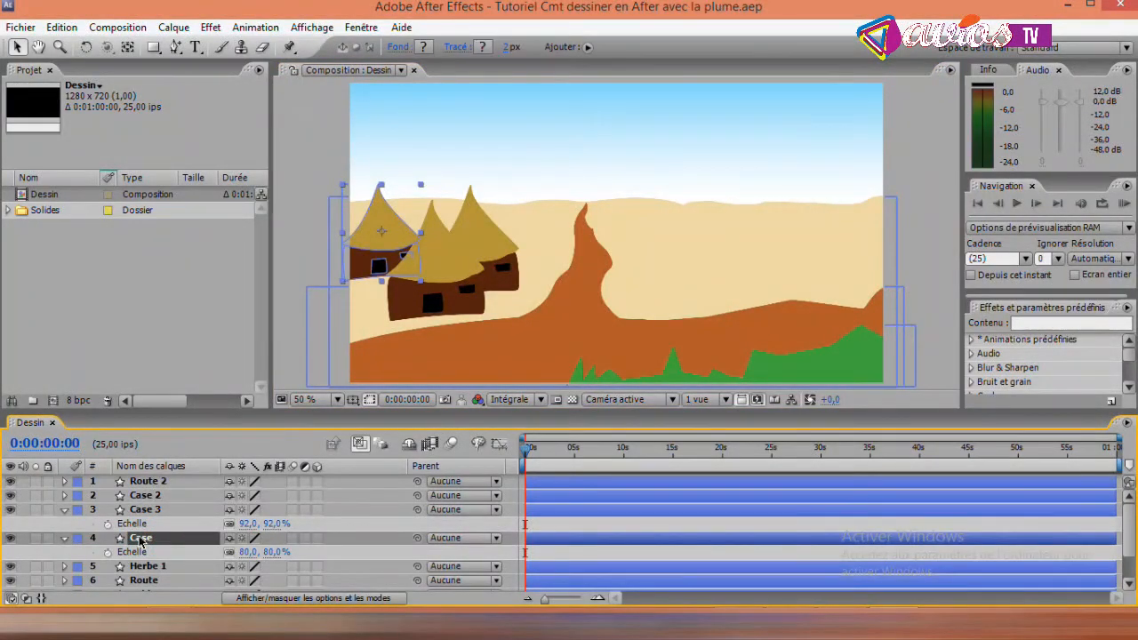
ctrl+click(142, 510)
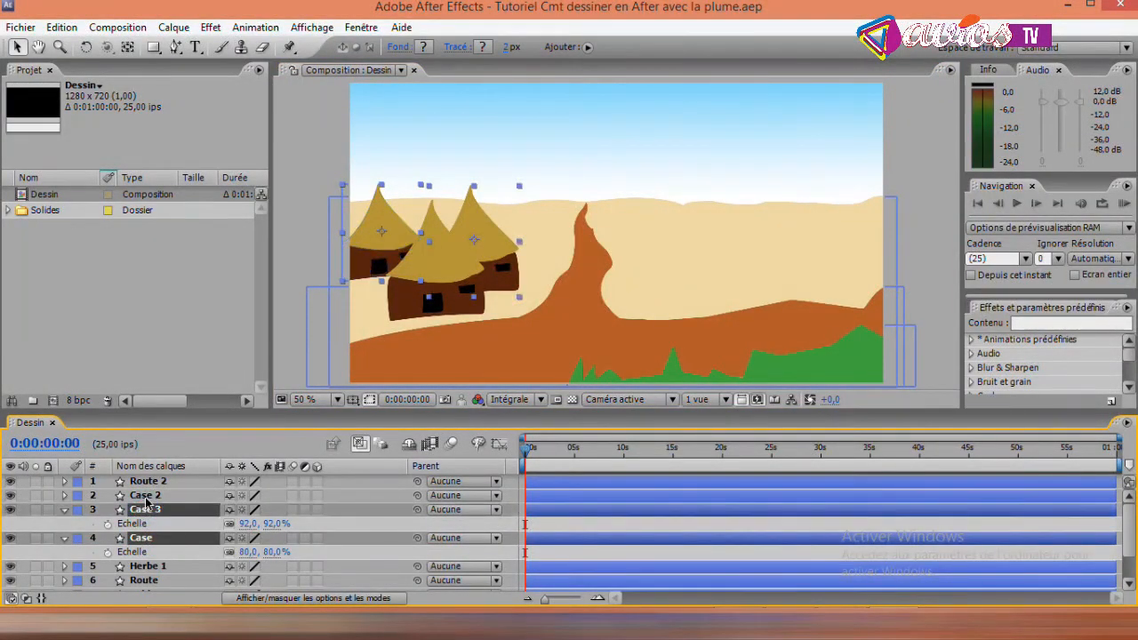
ctrl+click(141, 497)
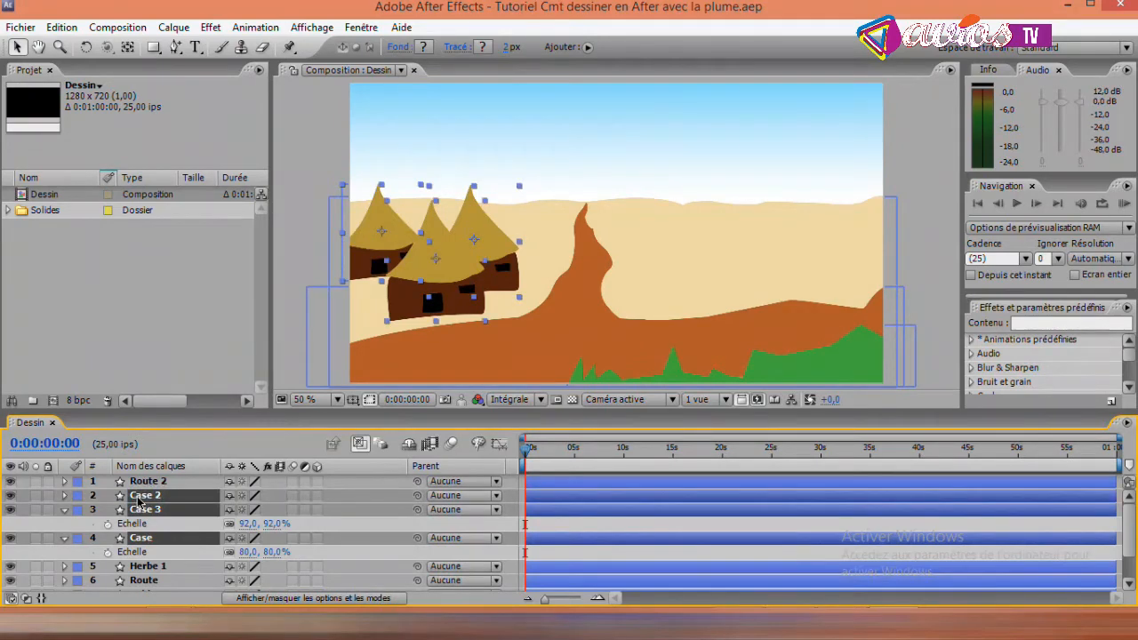
key(ctrl+d)
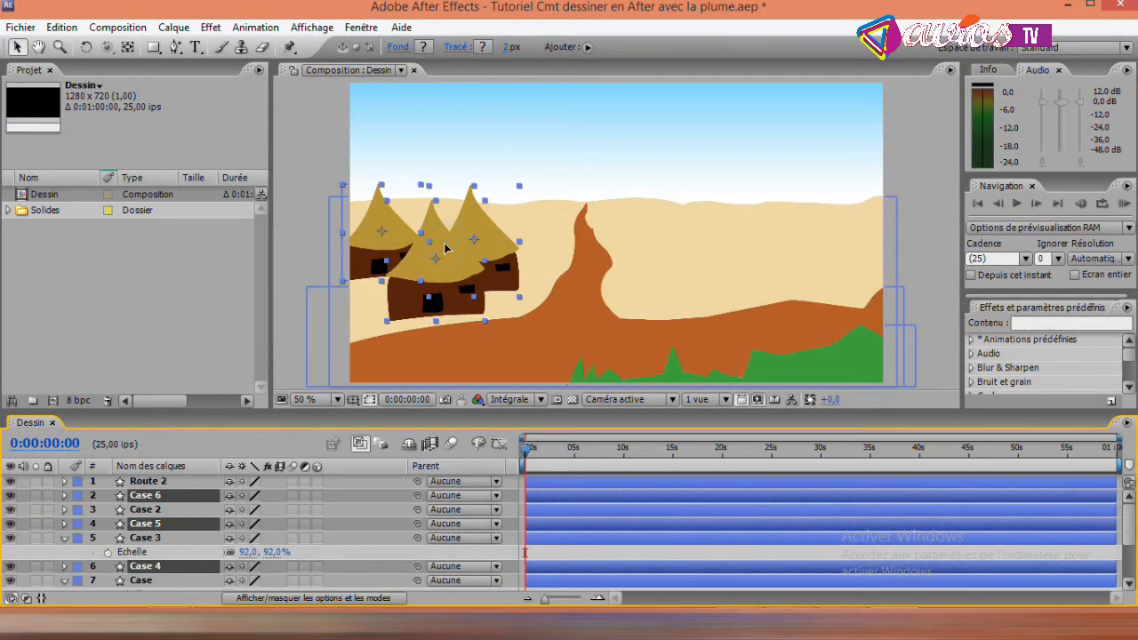
drag(447, 249, 692, 186)
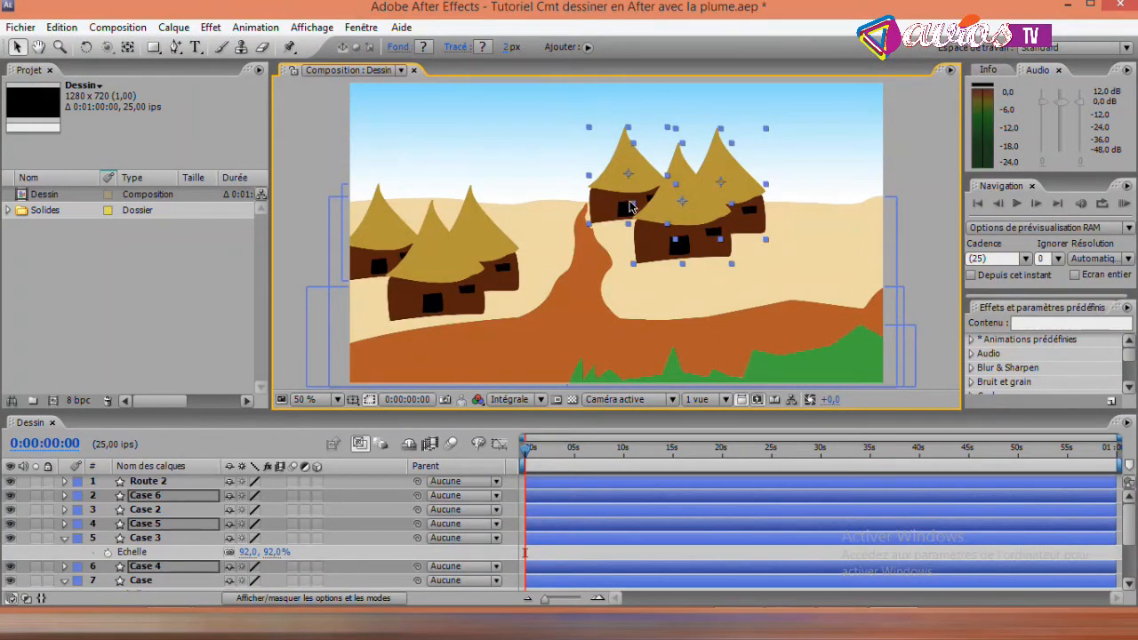
- Scale the three duplicated huts down together, bringing Case 6 to 54% and Case 5 to 46%, and deselect them
key(s)
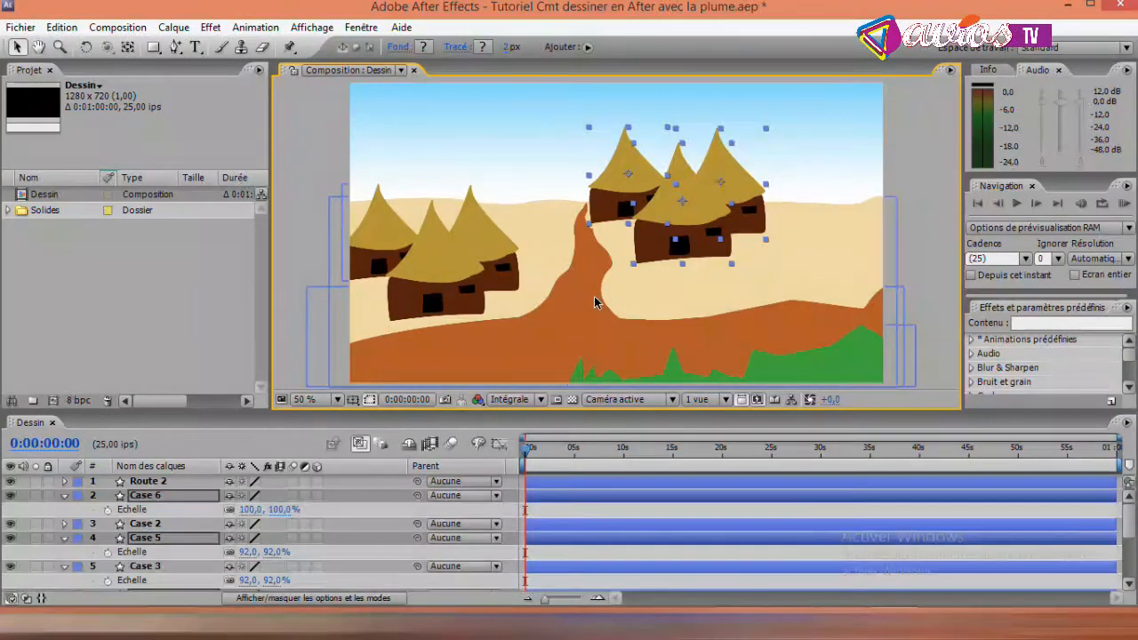
drag(248, 511, 208, 505)
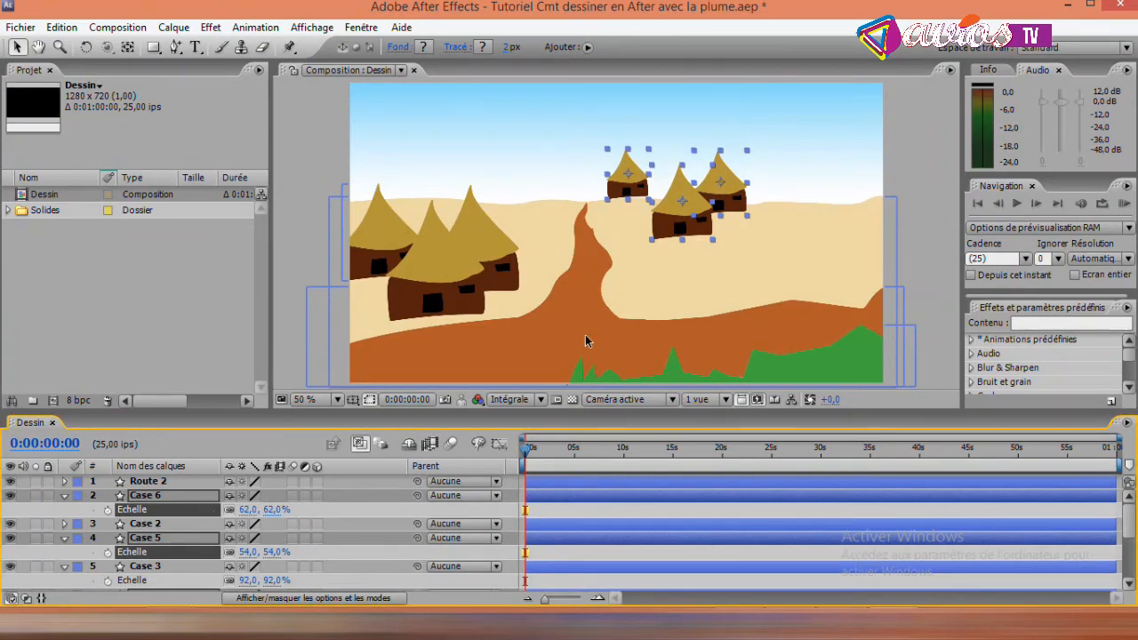
click(241, 509)
drag(241, 510, 233, 507)
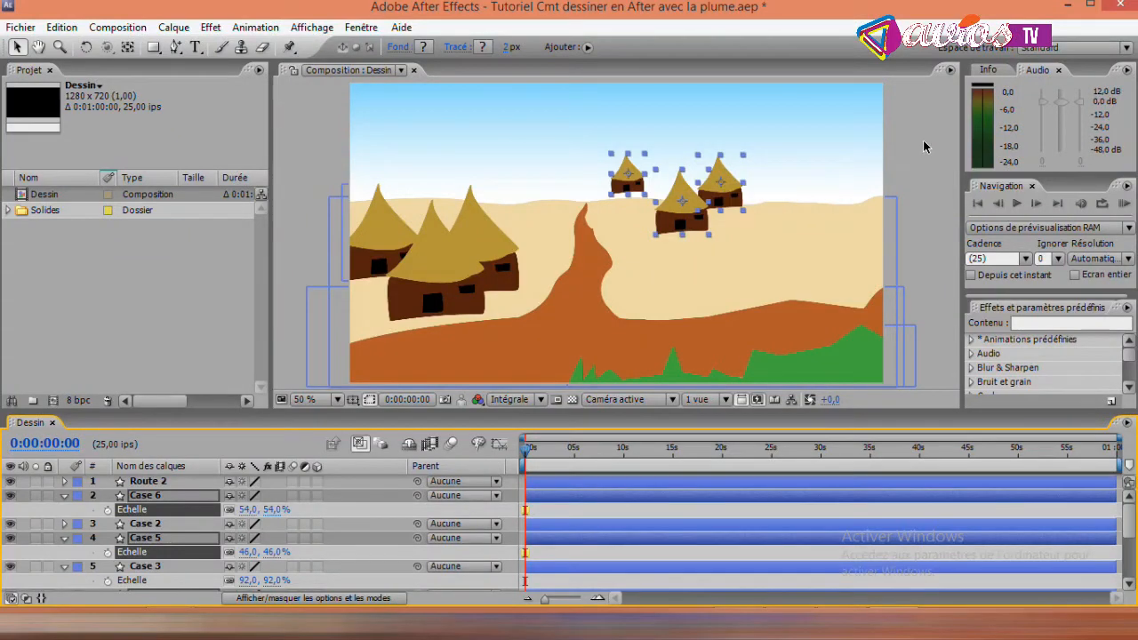
click(925, 142)
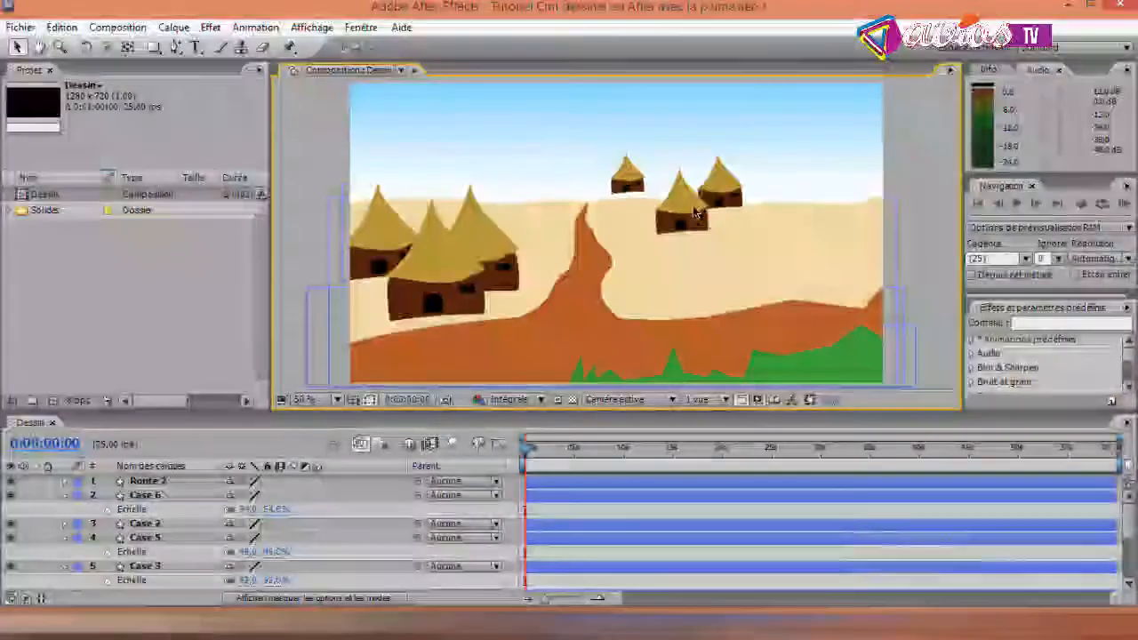
- Move Case 6 and the smallest hut beside the side road's tip, and undo the accidental shift of Route 2
click(685, 213)
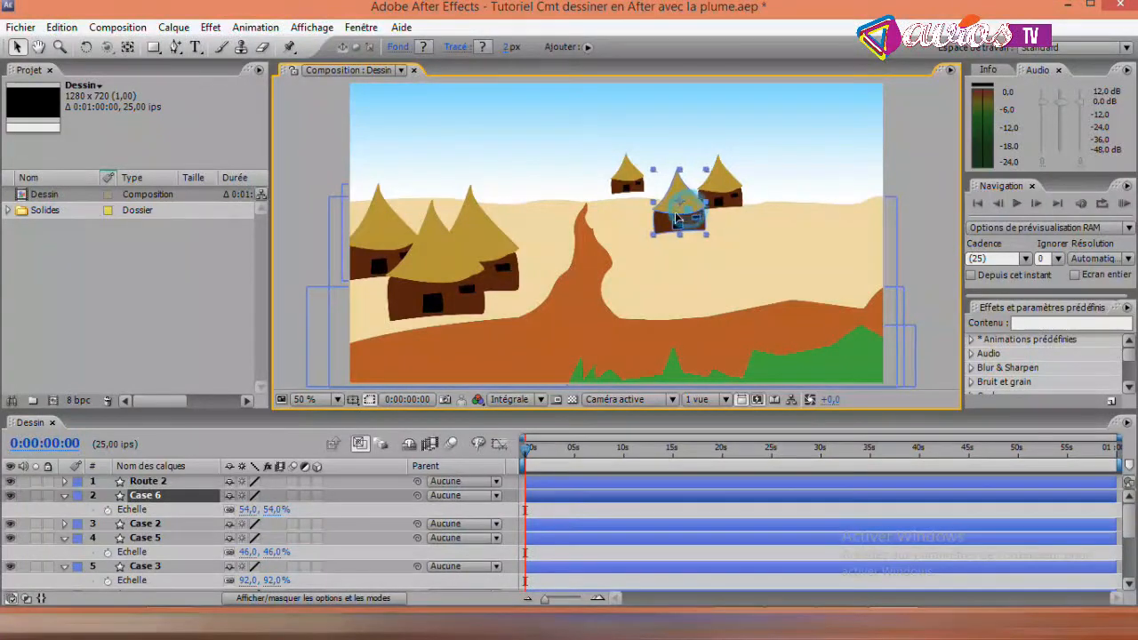
drag(675, 212, 640, 228)
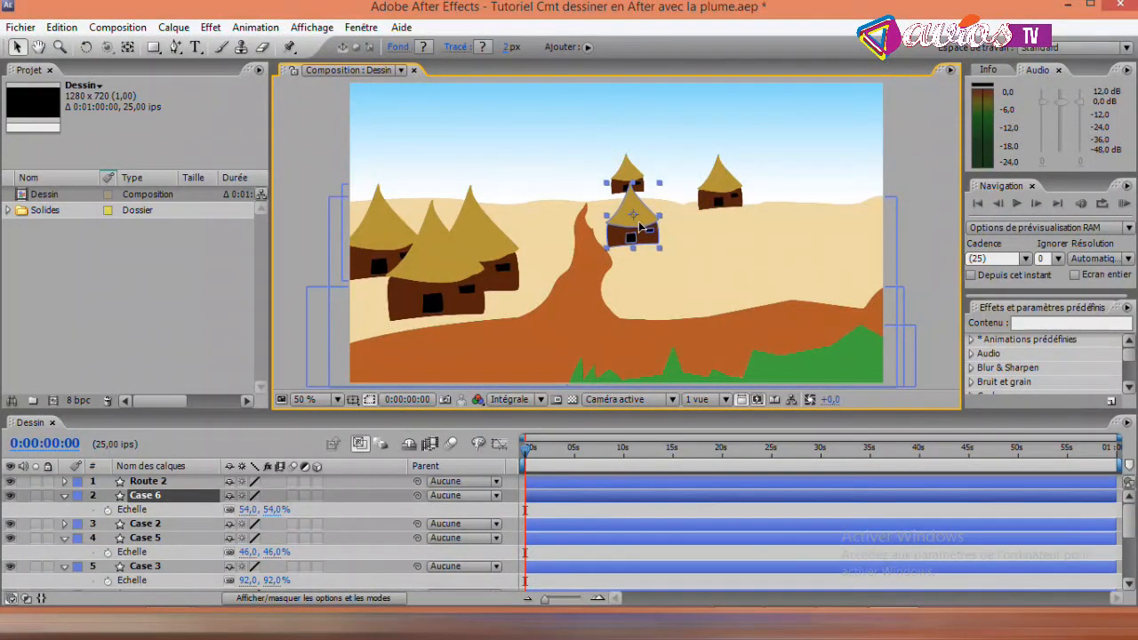
click(625, 178)
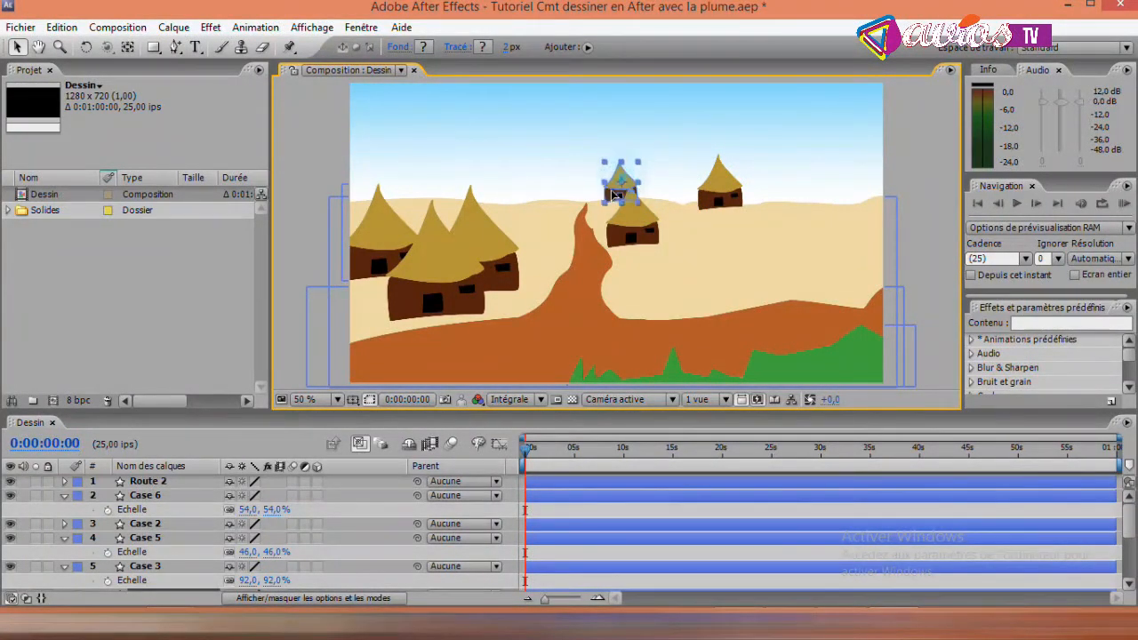
drag(608, 206, 633, 218)
key(Return)
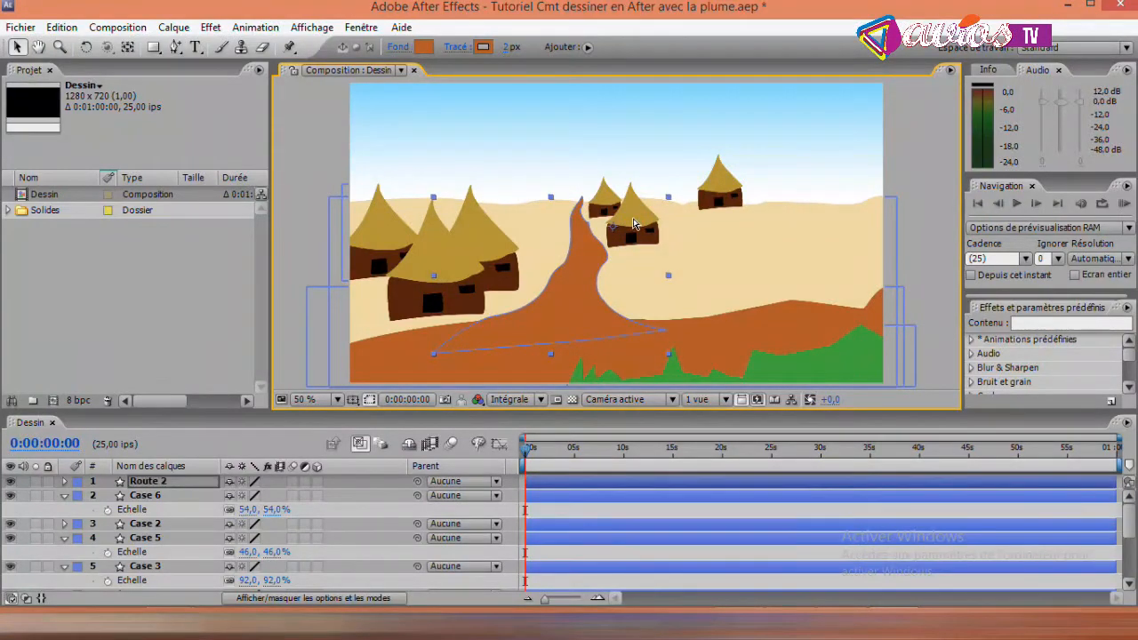
key(ctrl+z)
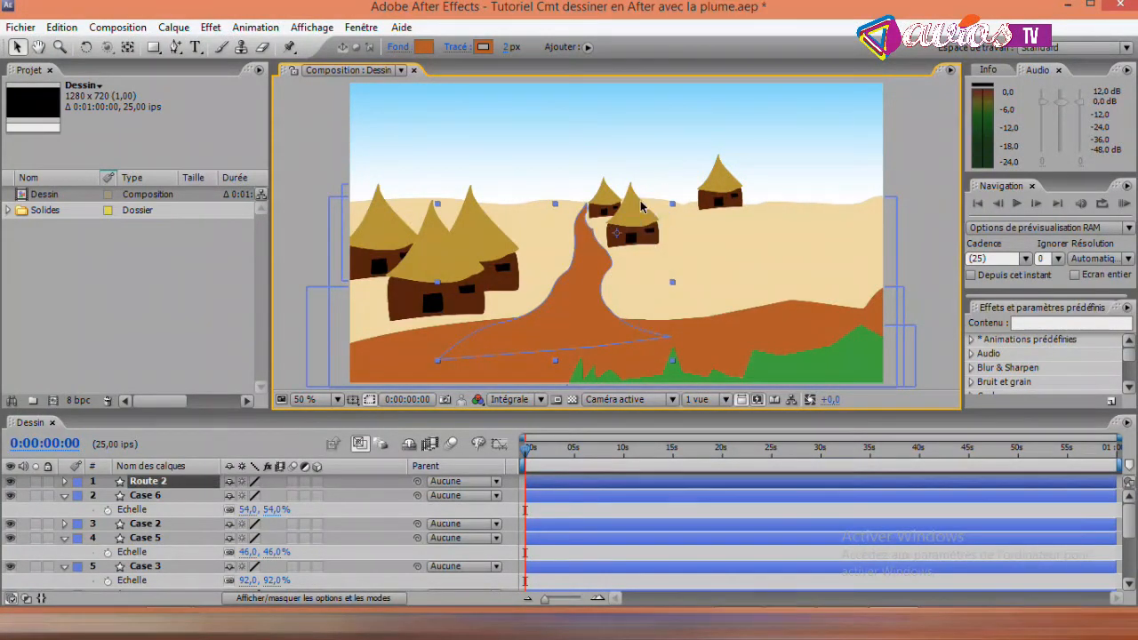
- Nudge Case 6 slightly upward and move Case 5 in just behind its right side to form a tight group
click(633, 201)
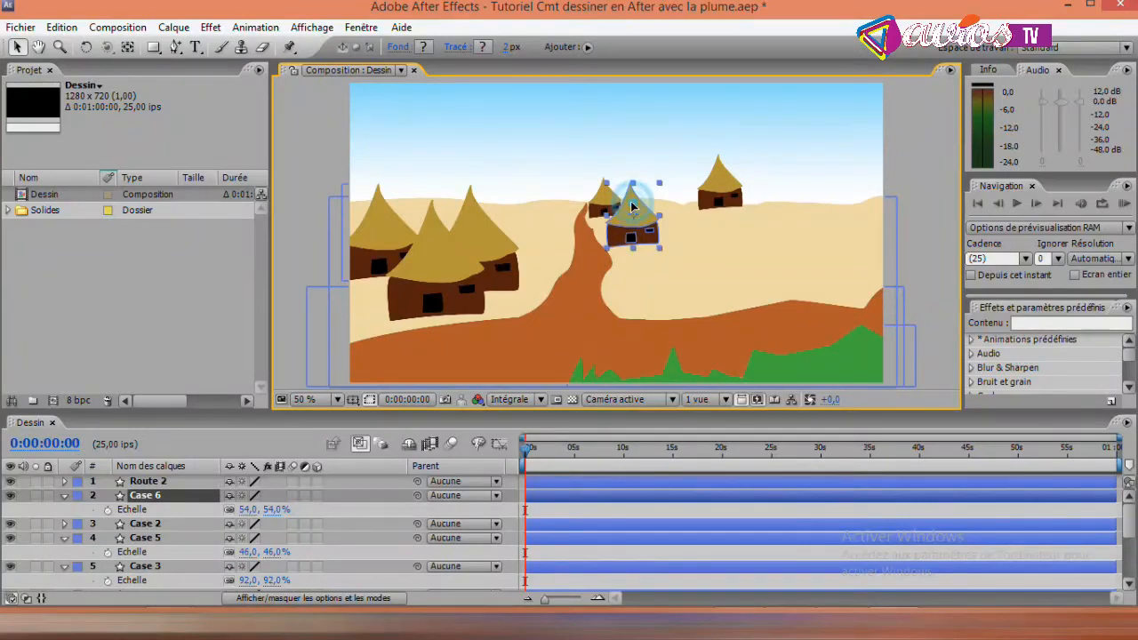
drag(633, 207, 630, 200)
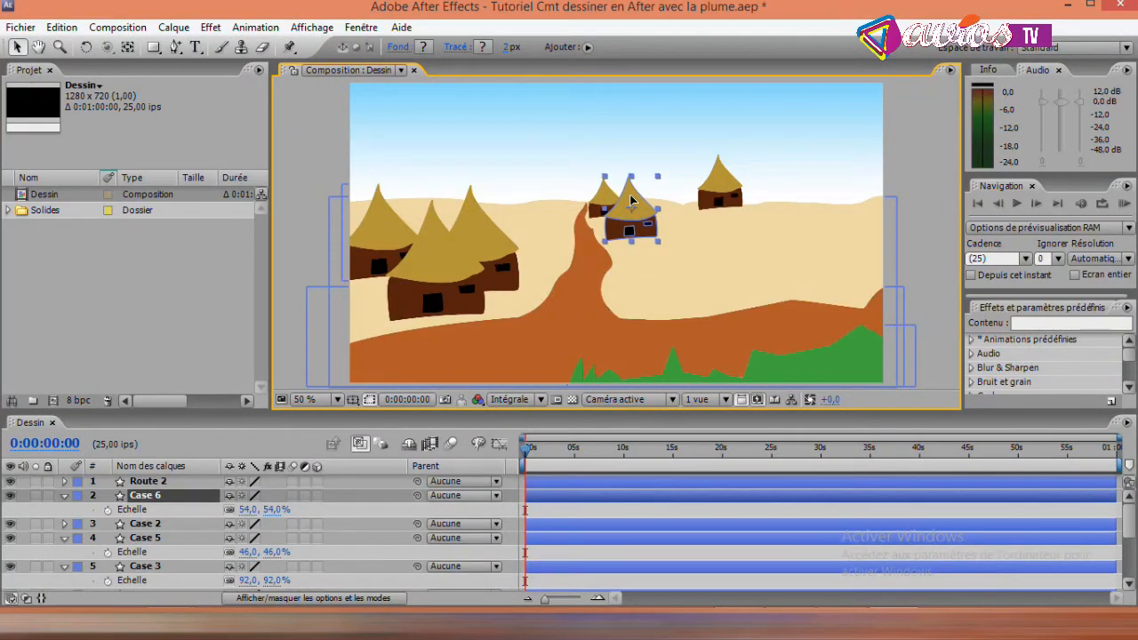
click(732, 190)
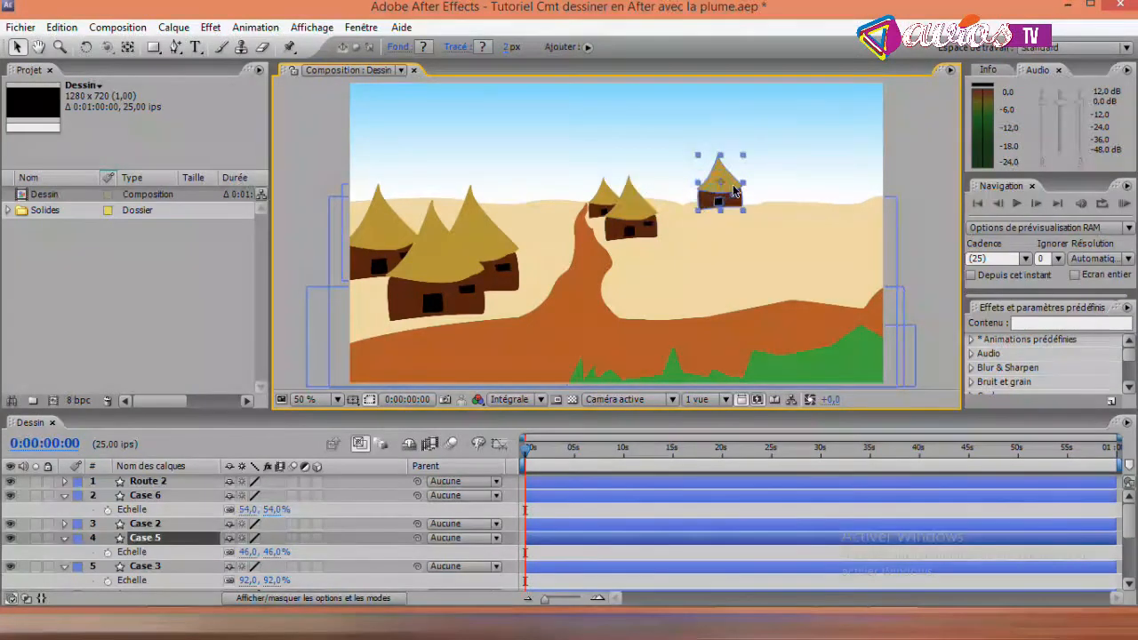
drag(725, 189, 676, 199)
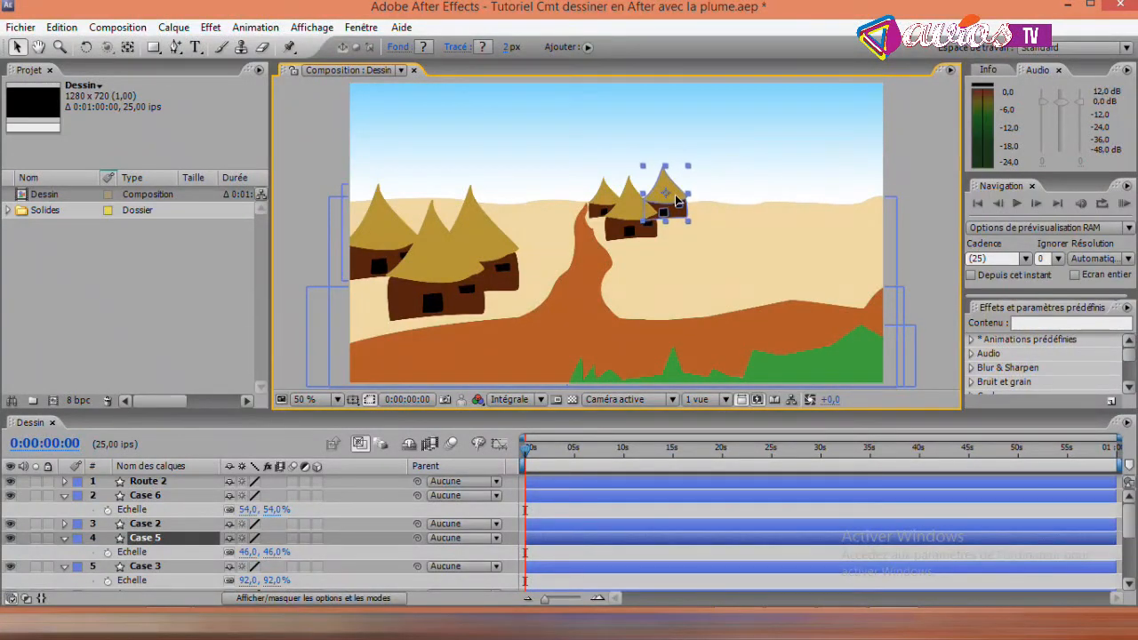
key(Return)
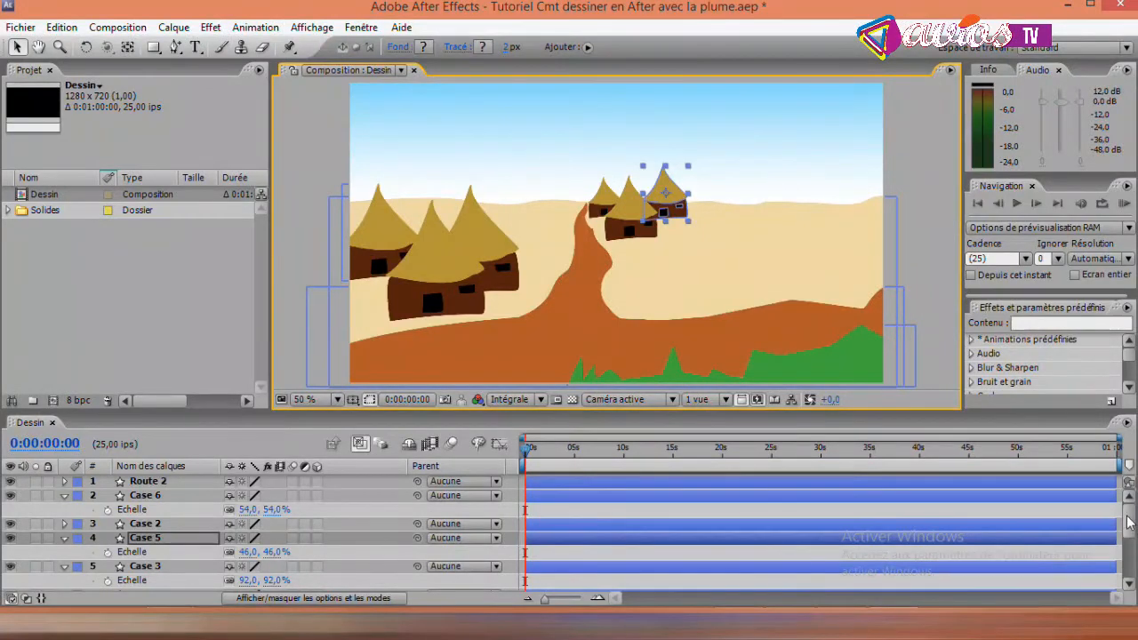
- Duplicate the Case, Case 3 and Case 2 layers again and move the copies to the sand at the scene's far right
drag(1131, 520, 1131, 546)
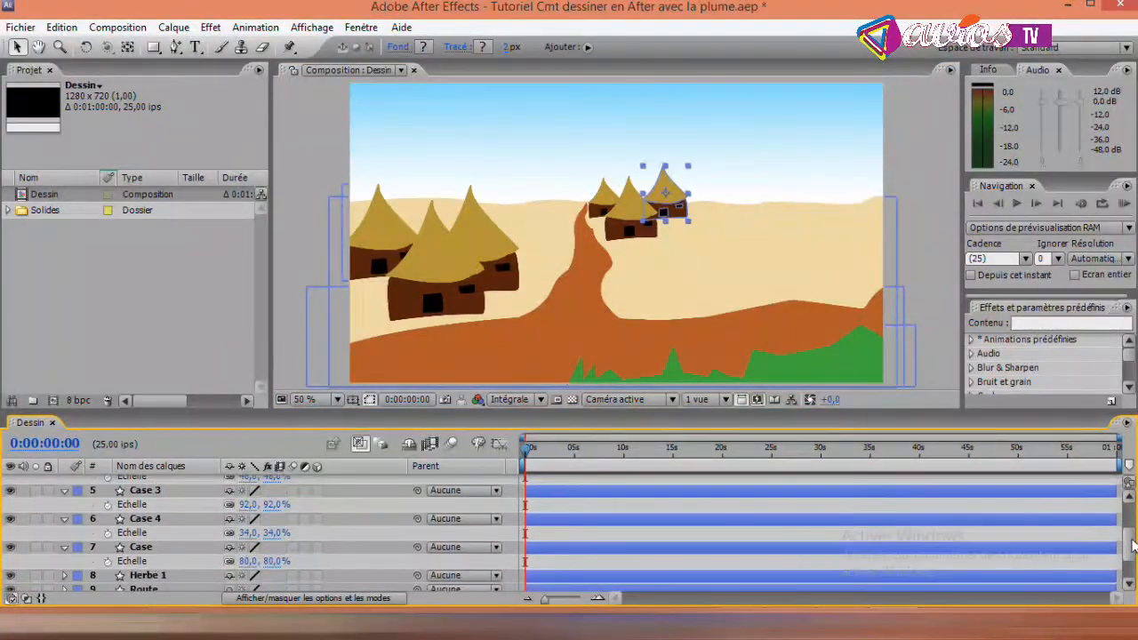
click(158, 551)
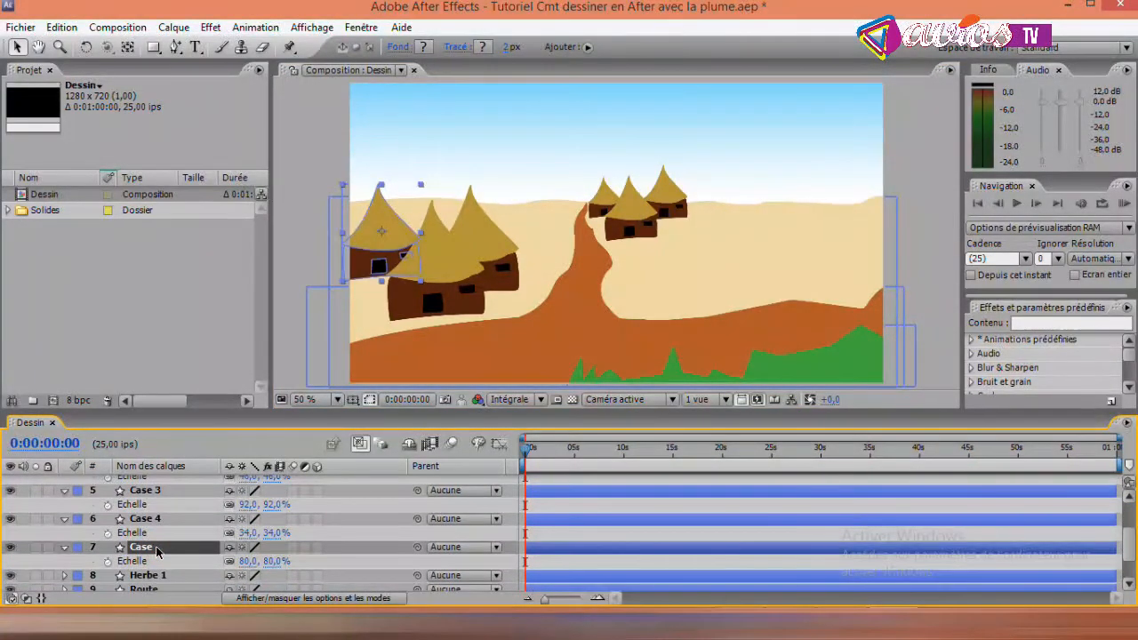
ctrl+click(143, 491)
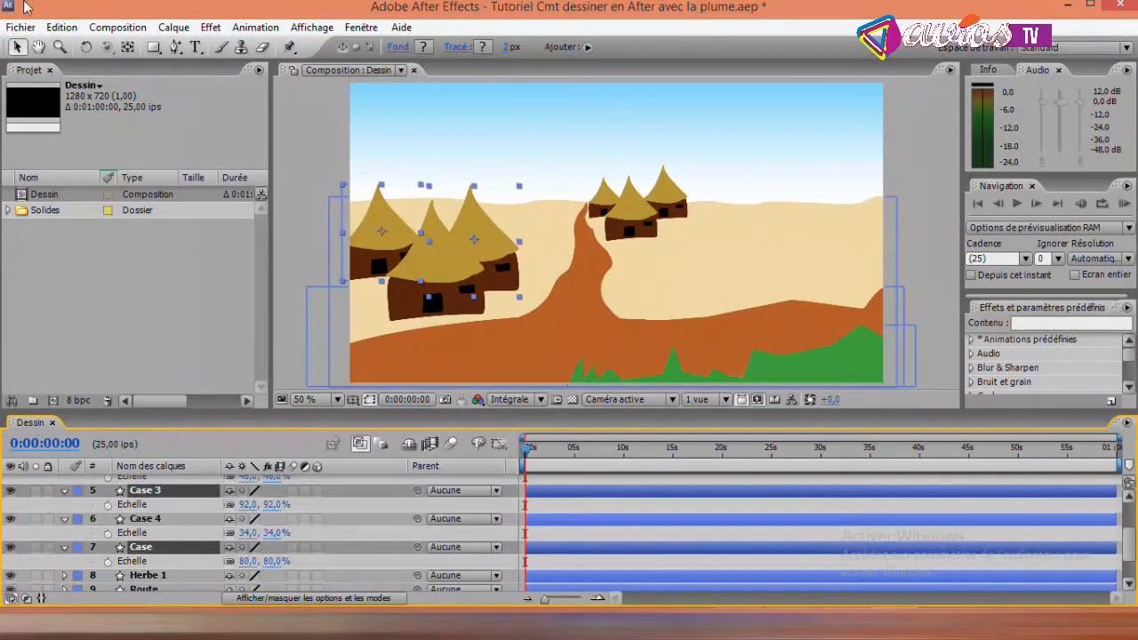
drag(1128, 549, 1127, 533)
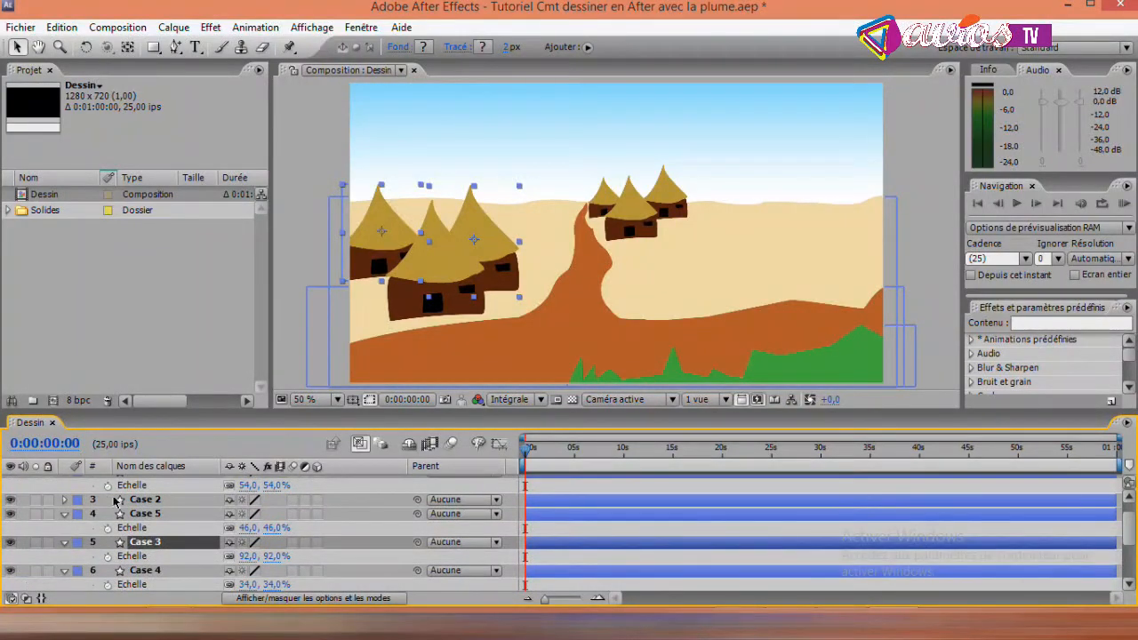
ctrl+click(140, 500)
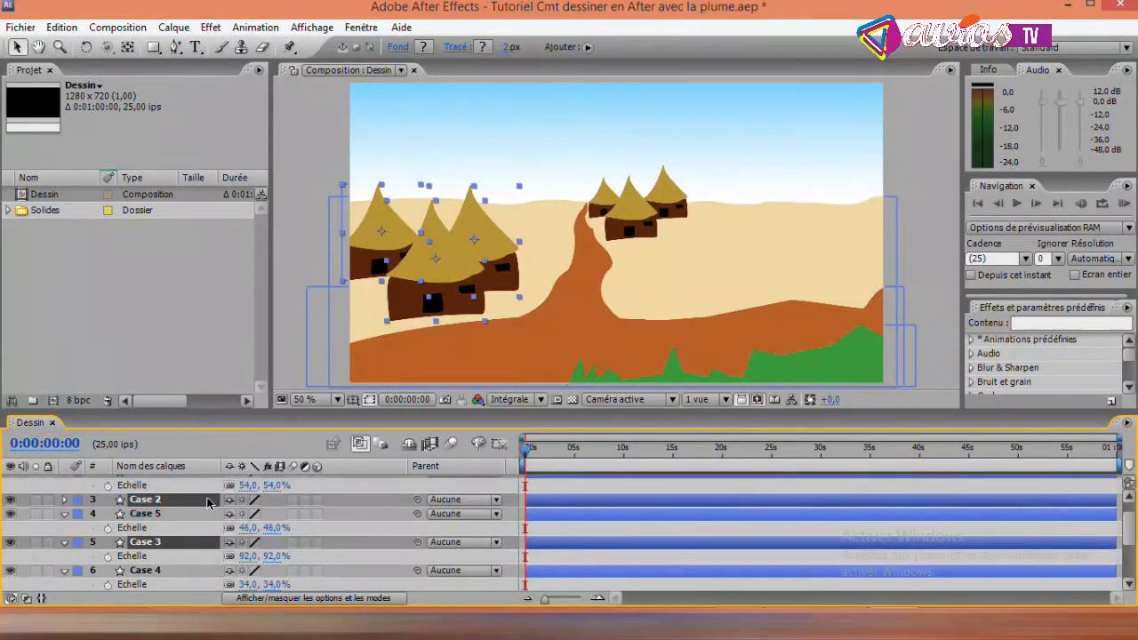
key(ctrl+d)
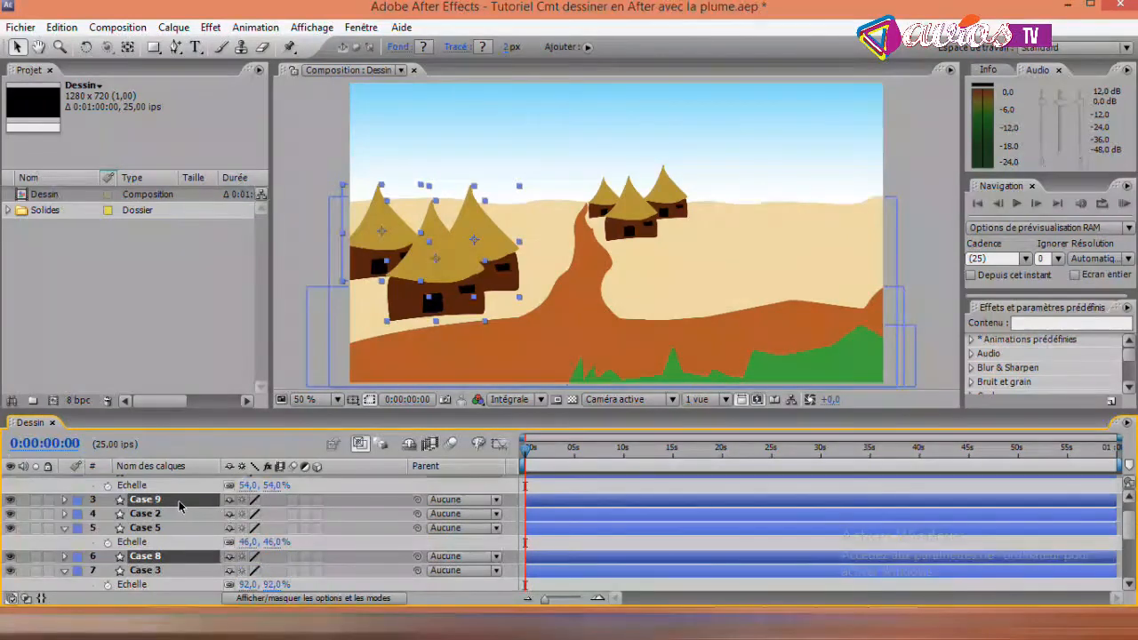
drag(443, 237, 803, 218)
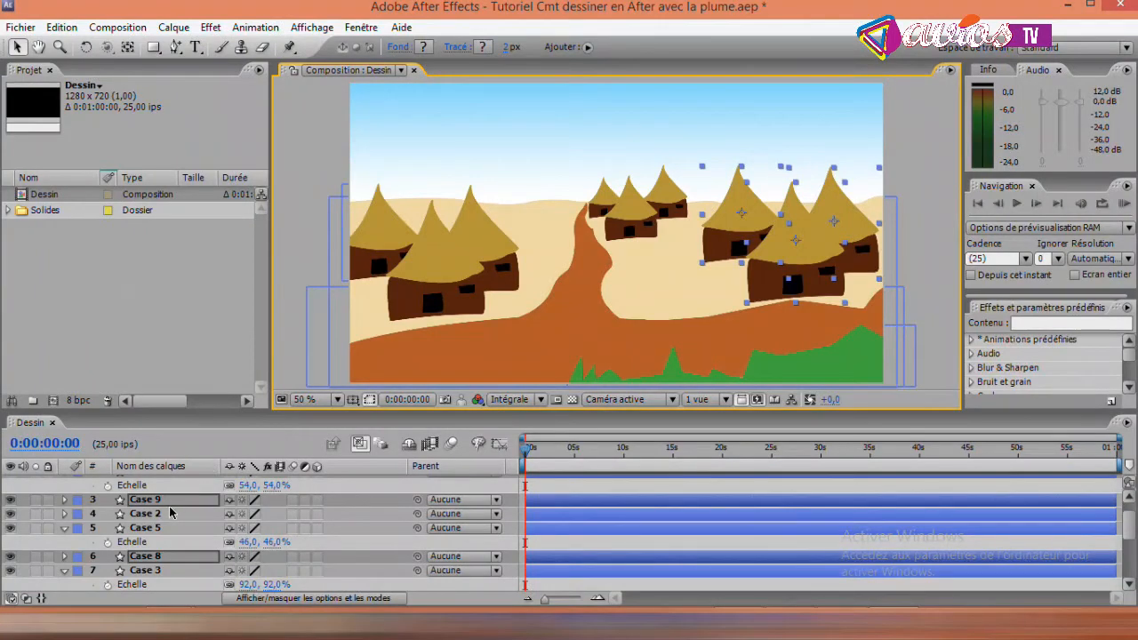
- Scale the three new hut copies down together, bringing Case 9 to 87% and Case 8 to 79%
key(s)
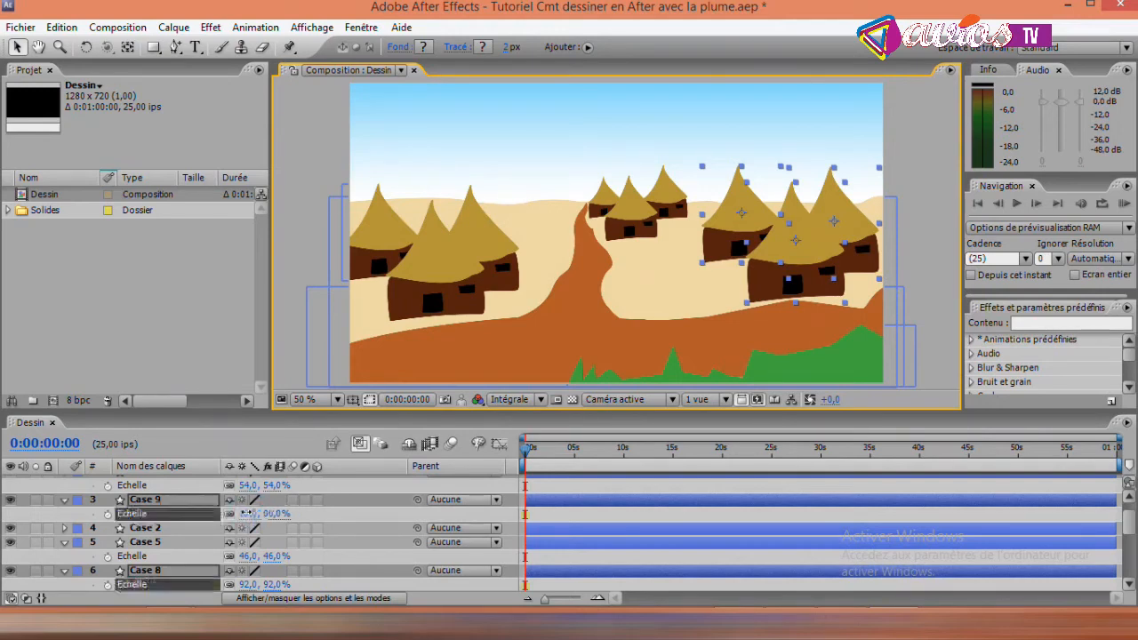
drag(249, 516, 252, 516)
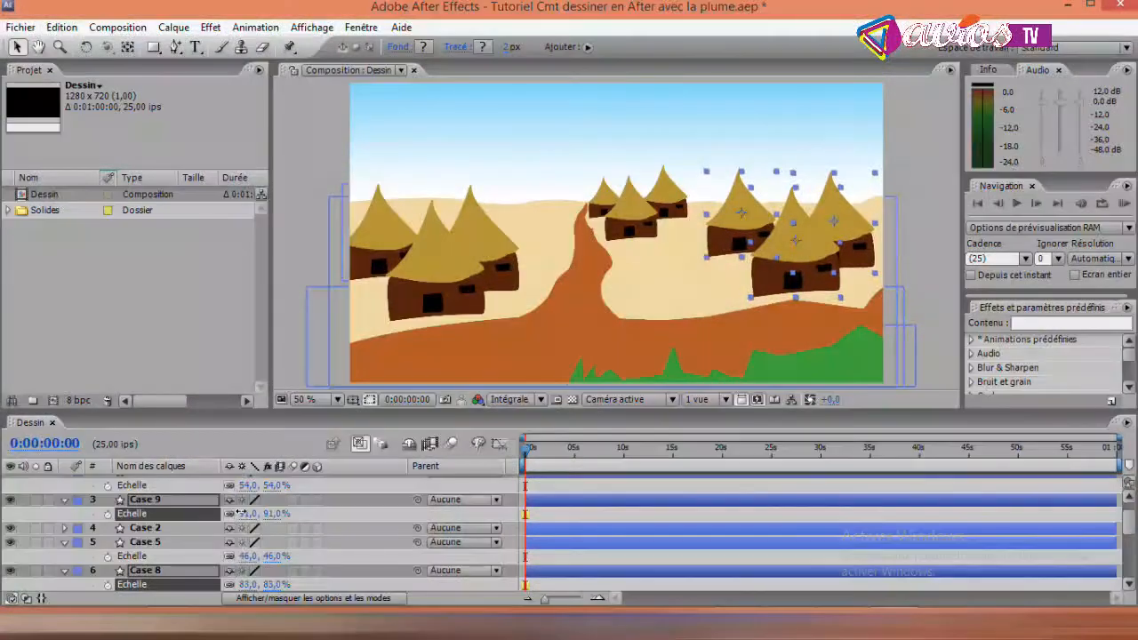
drag(242, 513, 227, 513)
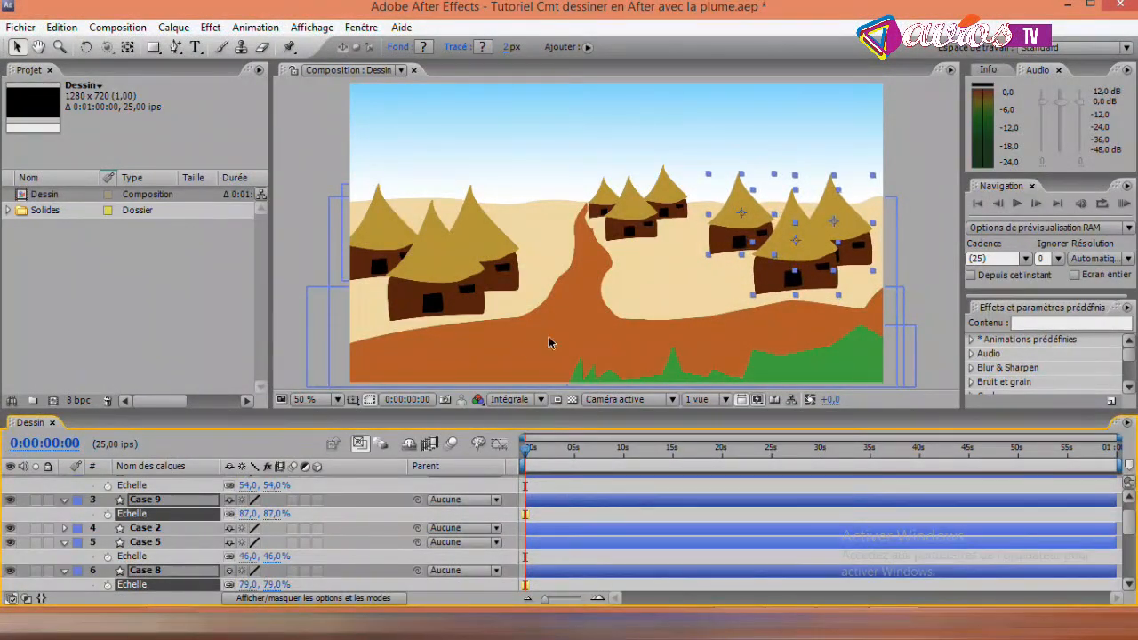
- Shift the new hut group slightly down and right, and tuck its leftmost hut behind the front one
drag(815, 245, 820, 253)
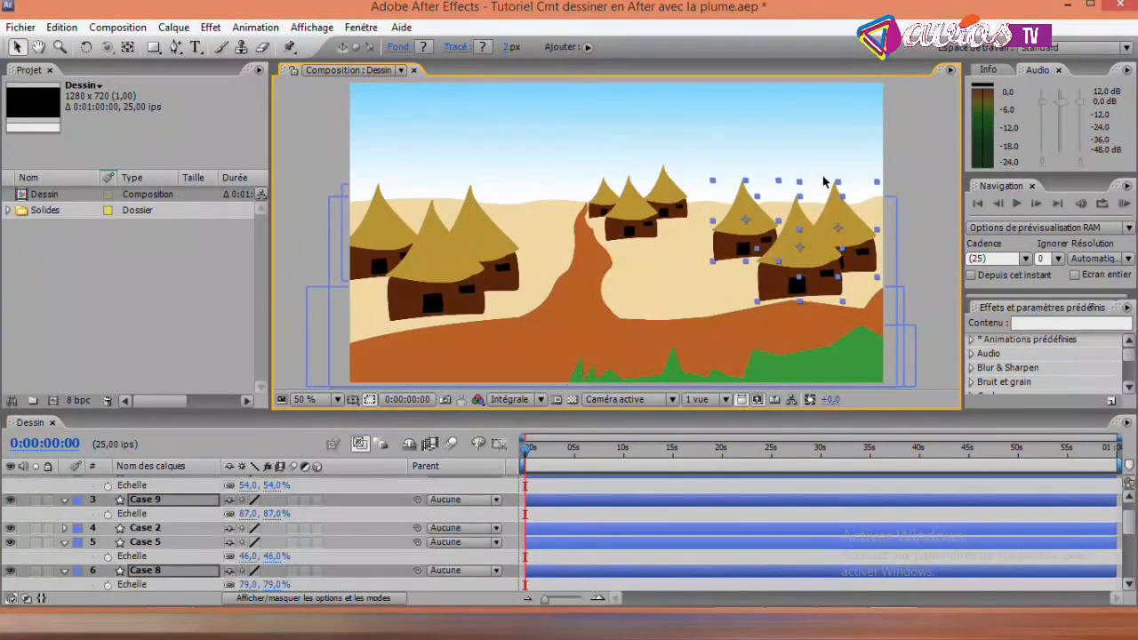
click(935, 155)
drag(756, 215, 780, 227)
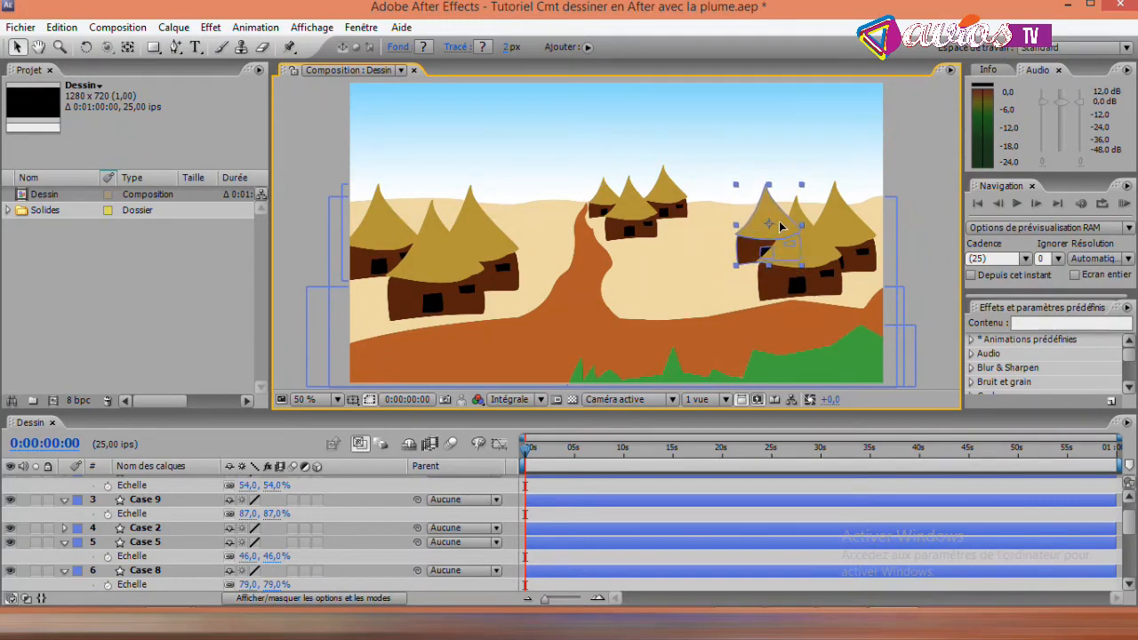
- Move Case 8, the rightmost hut of the far-right group, slightly further right and save the project
click(847, 220)
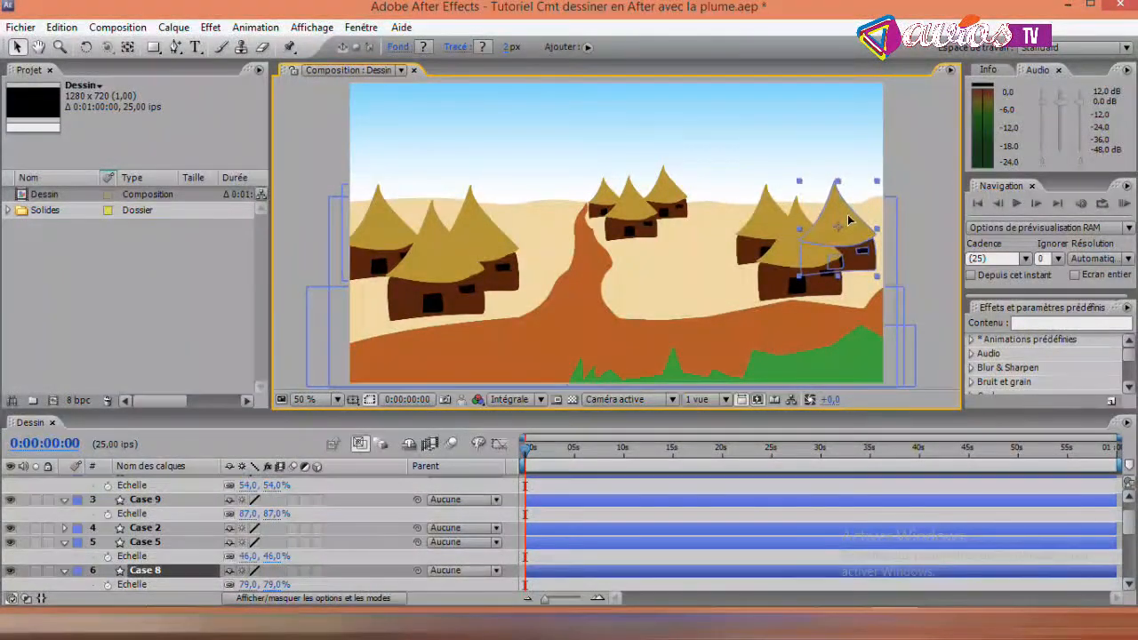
drag(850, 221, 861, 219)
click(938, 167)
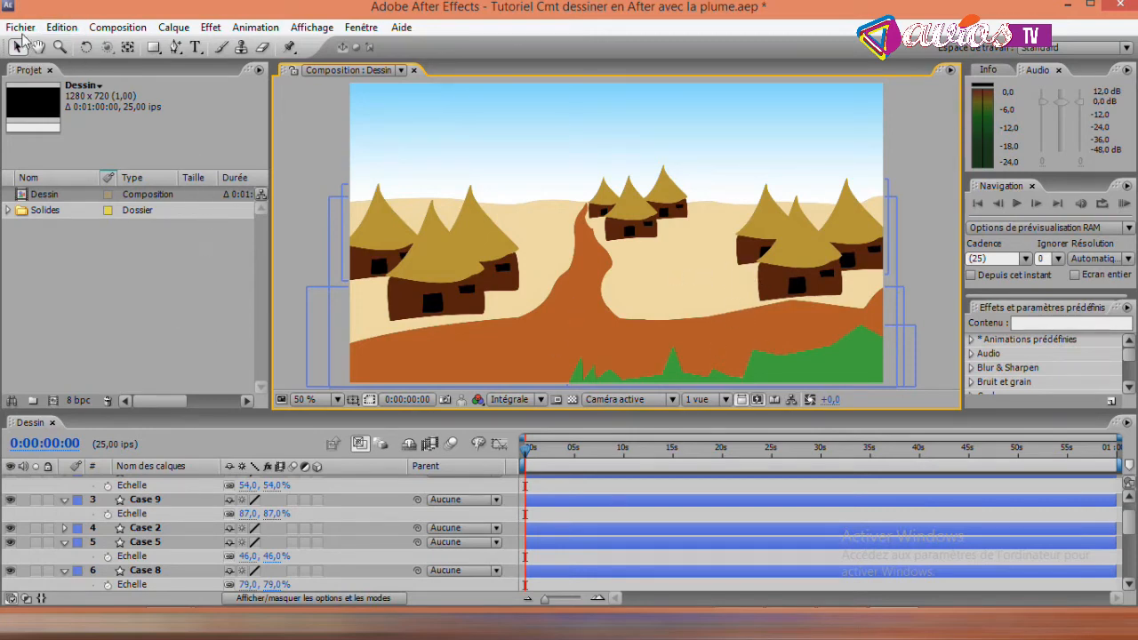
key(ctrl+s)
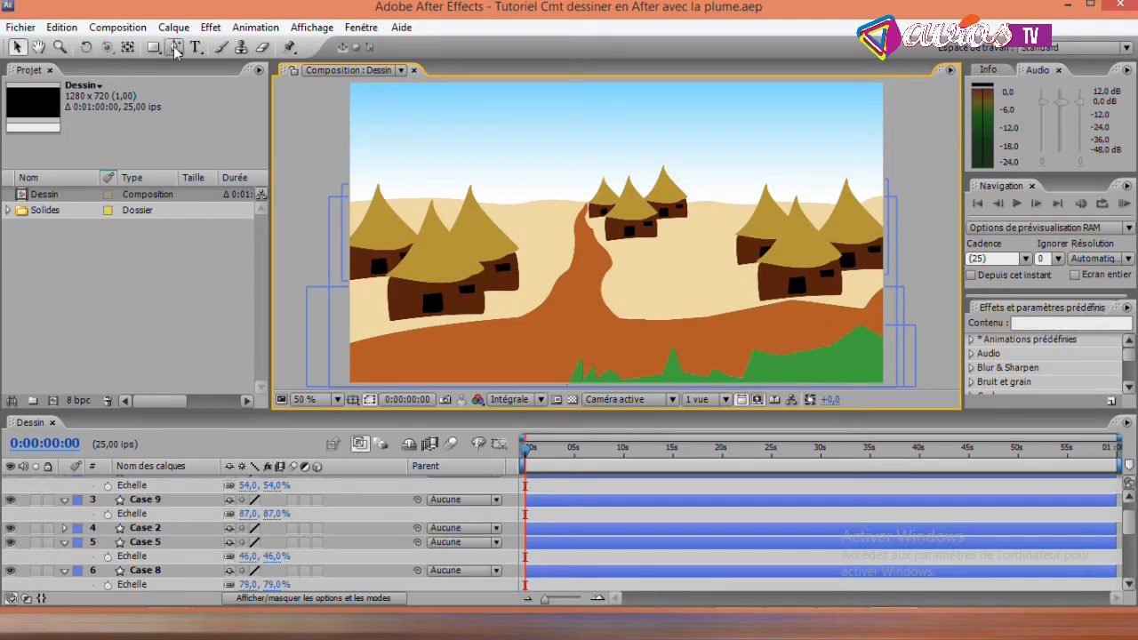
- Draw a small spiky grass tuft with the Pen tool at the foot of the far-right group's front hut
drag(173, 49, 215, 51)
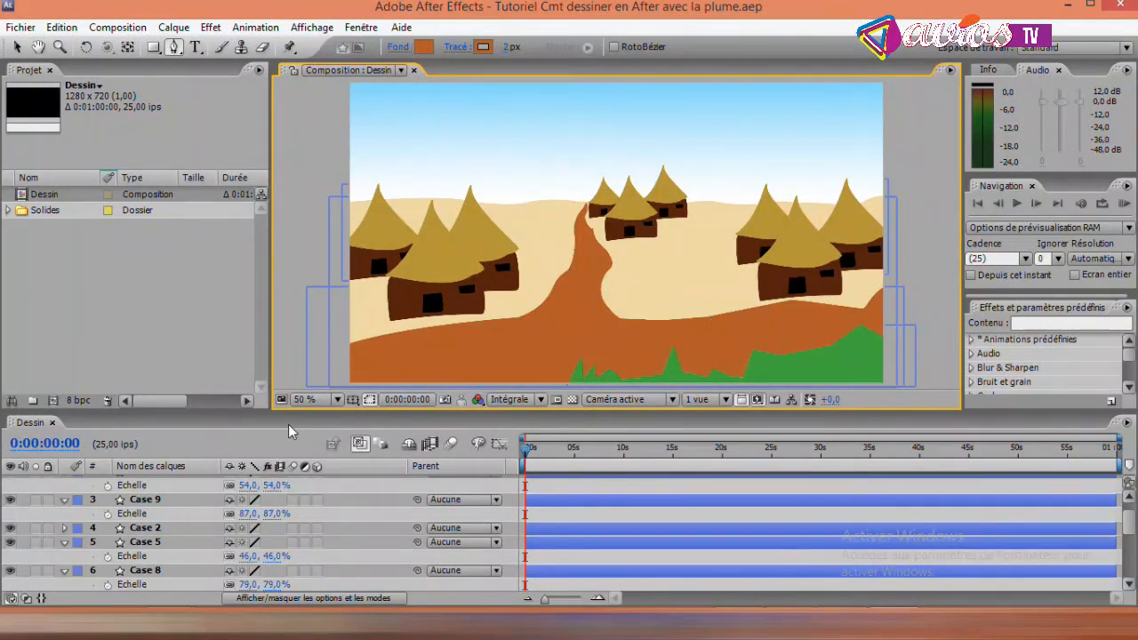
mouse_move(1134, 529)
mouse_down()
mouse_move(1134, 572)
mouse_move(1134, 513)
mouse_up()
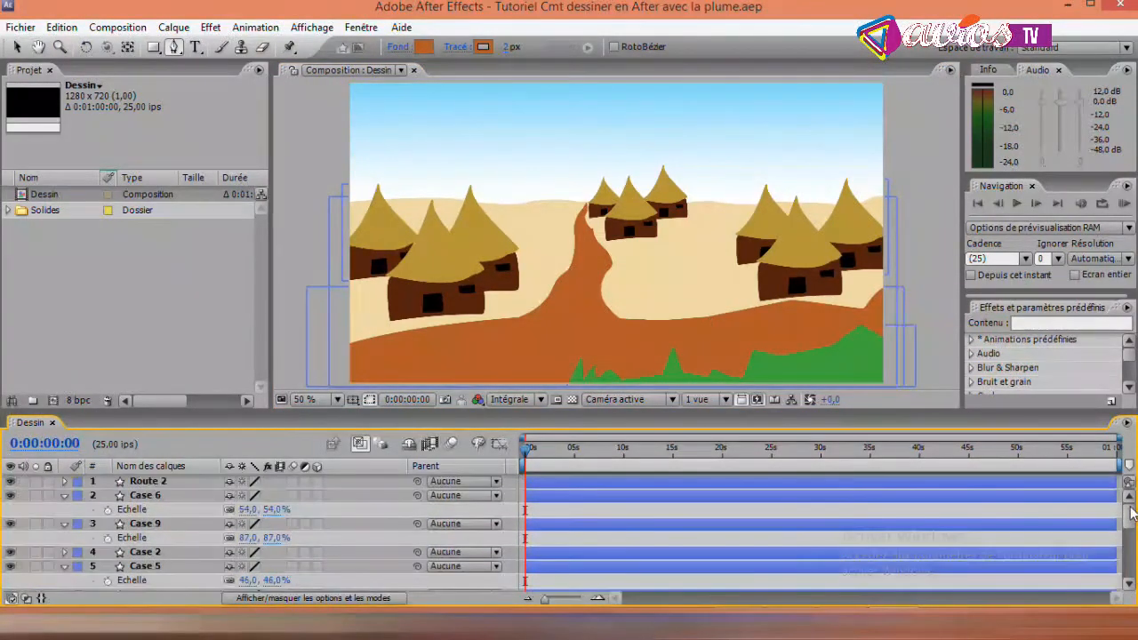
click(779, 299)
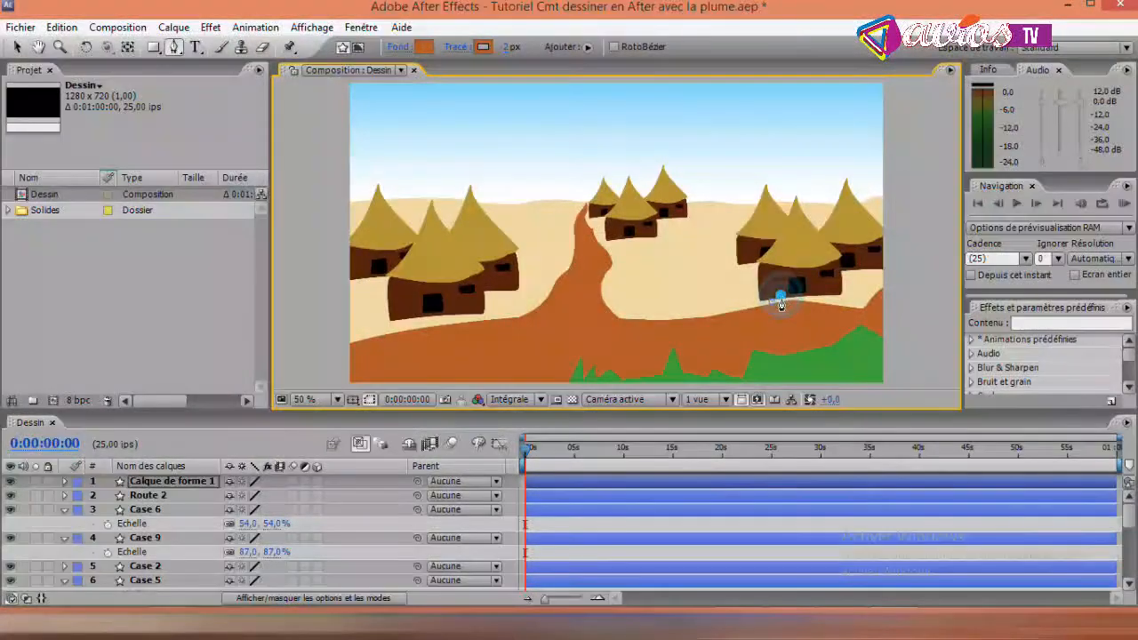
click(780, 302)
click(784, 300)
click(788, 302)
click(794, 302)
click(794, 306)
click(774, 308)
- Recolour the new tuft's fill and stroke to green 40A93A, sampled from the foreground grass, and deselect it
click(425, 47)
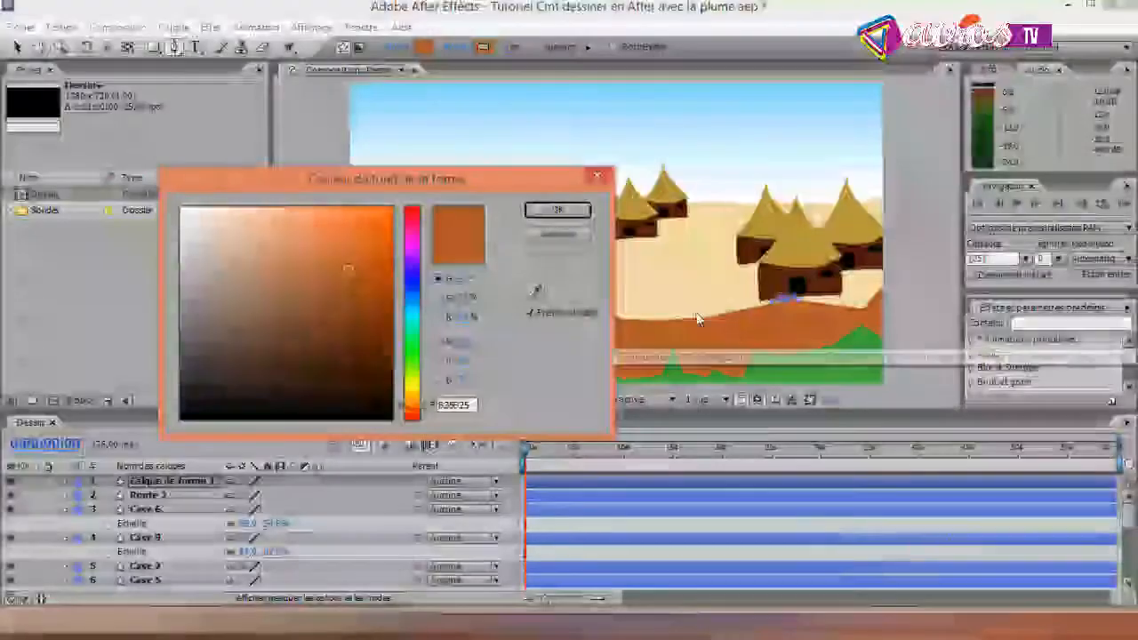
click(537, 293)
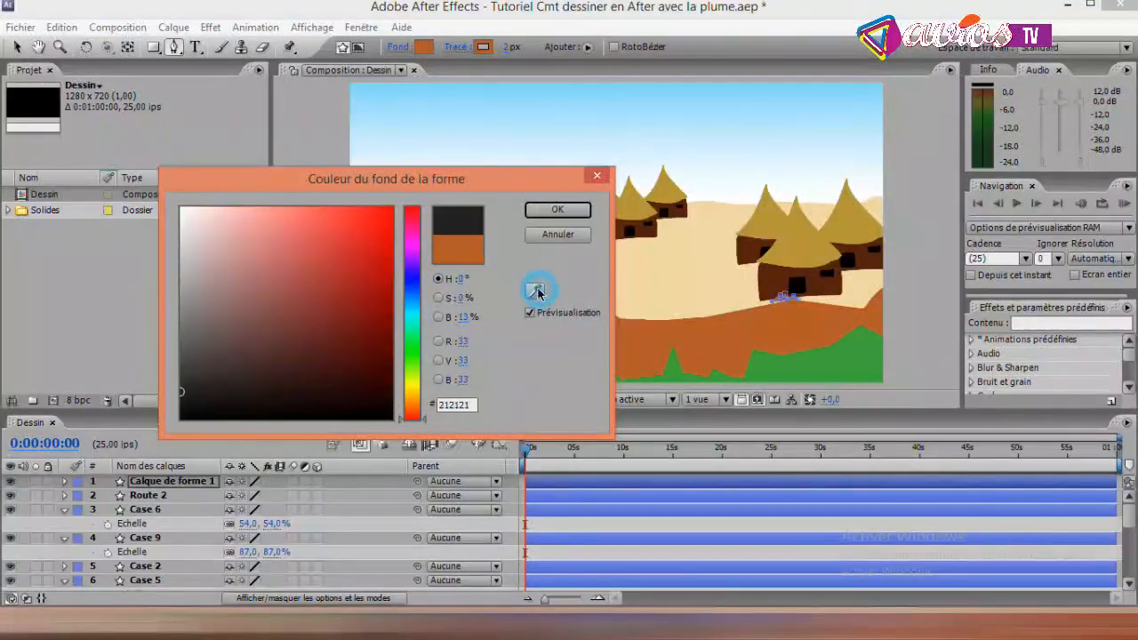
click(786, 361)
click(558, 211)
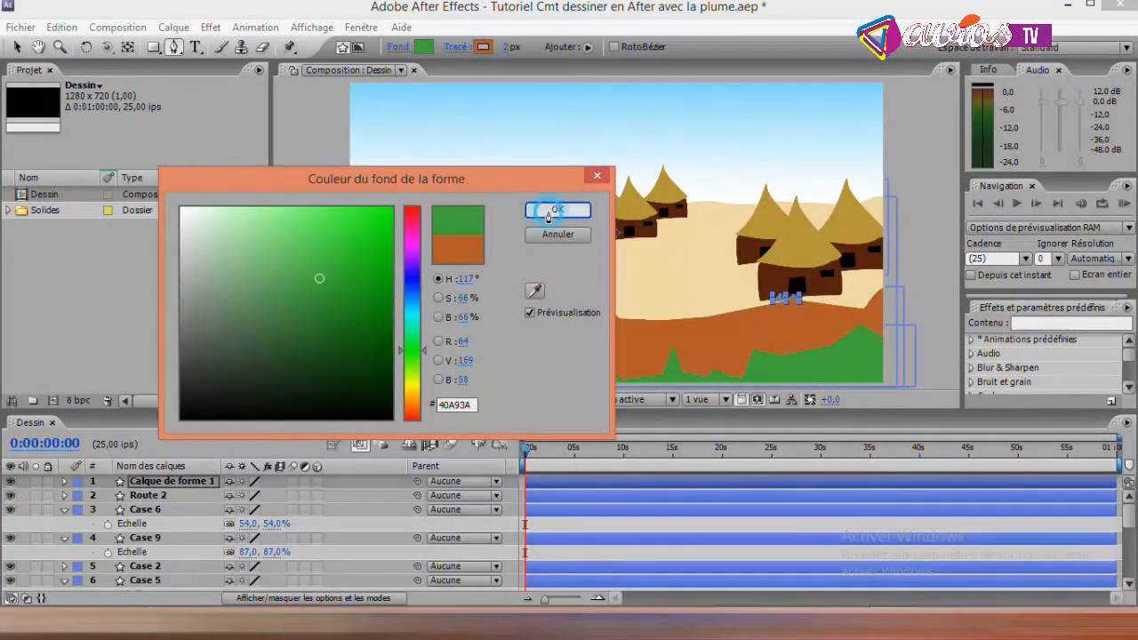
click(483, 47)
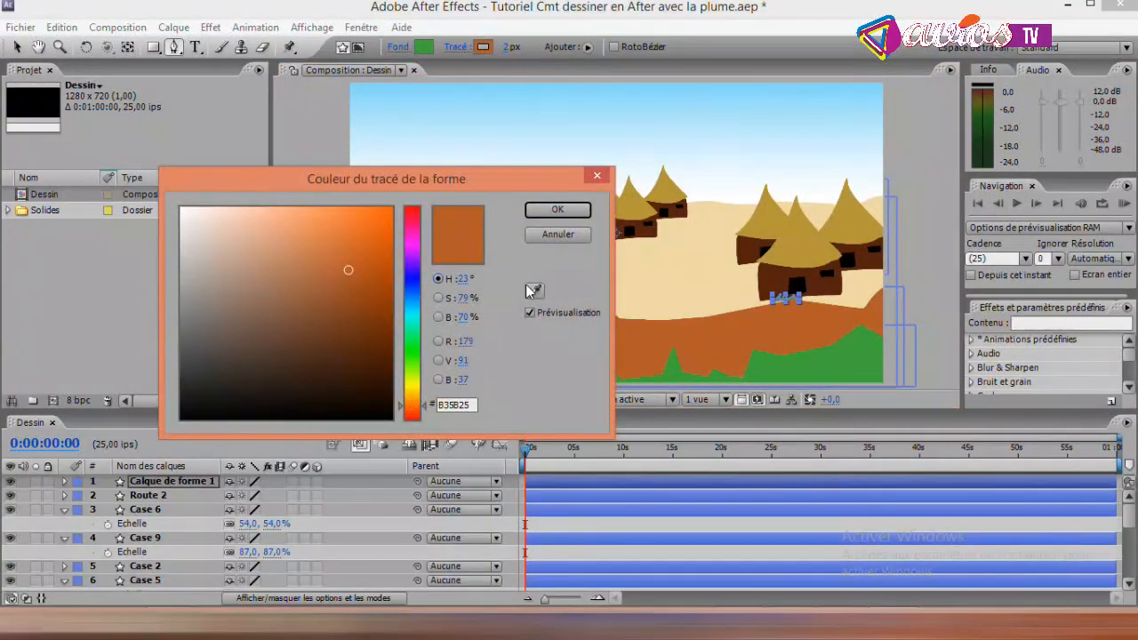
click(534, 291)
click(770, 365)
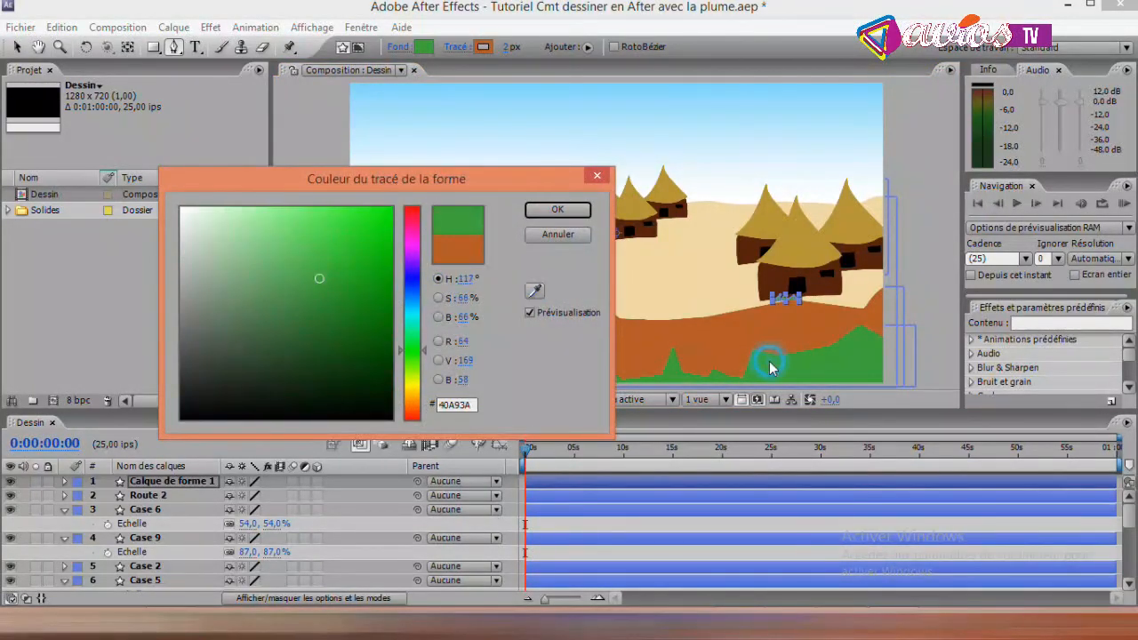
click(558, 210)
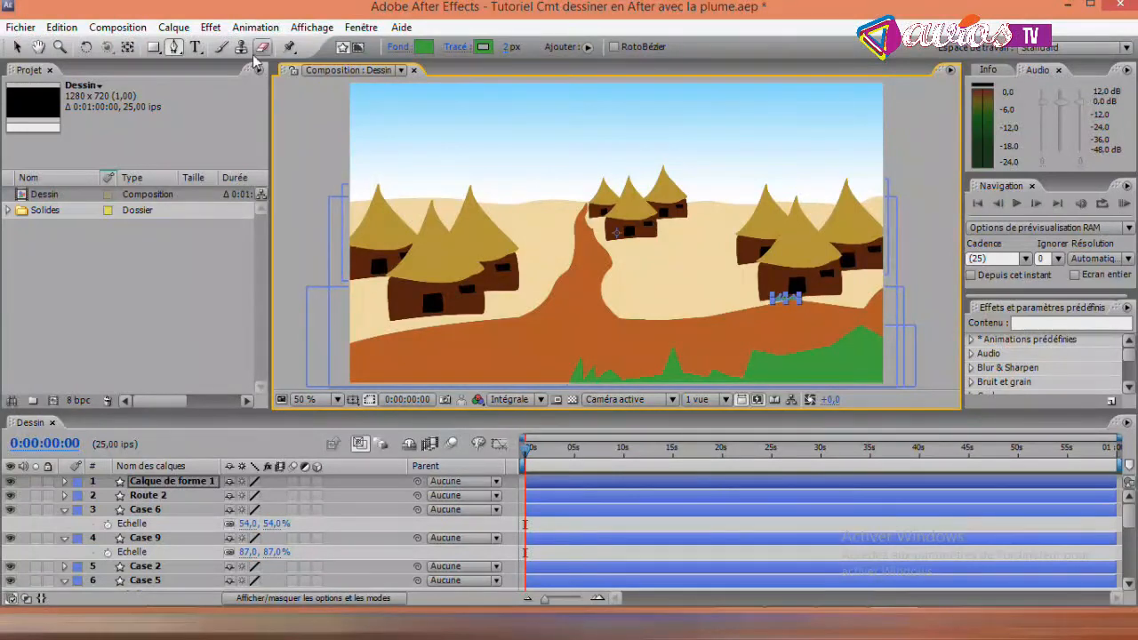
click(17, 47)
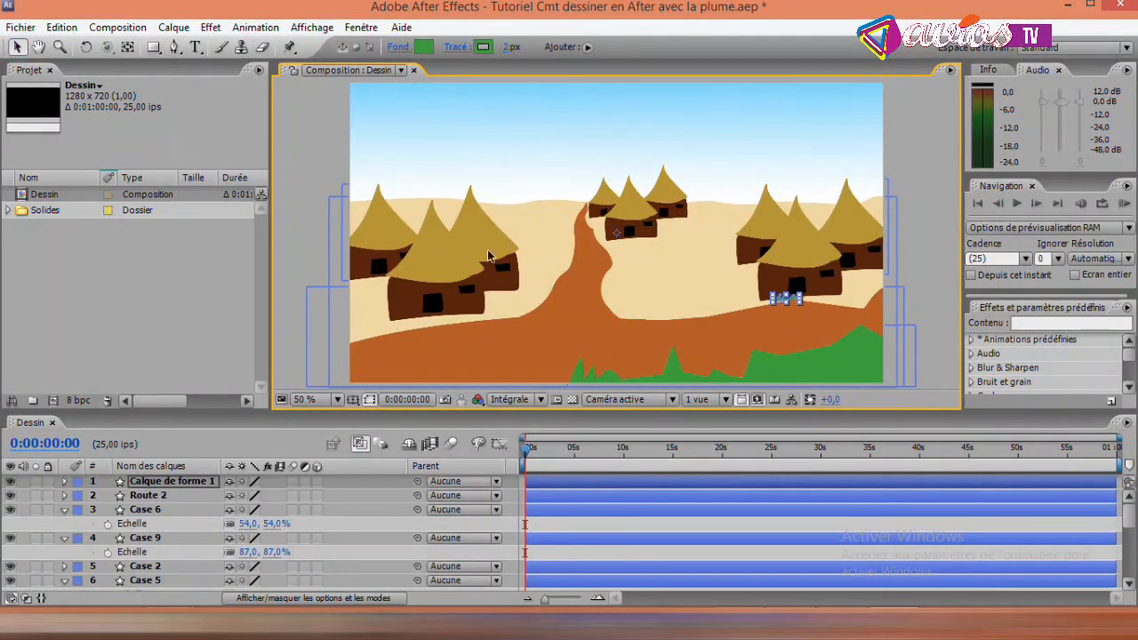
click(323, 133)
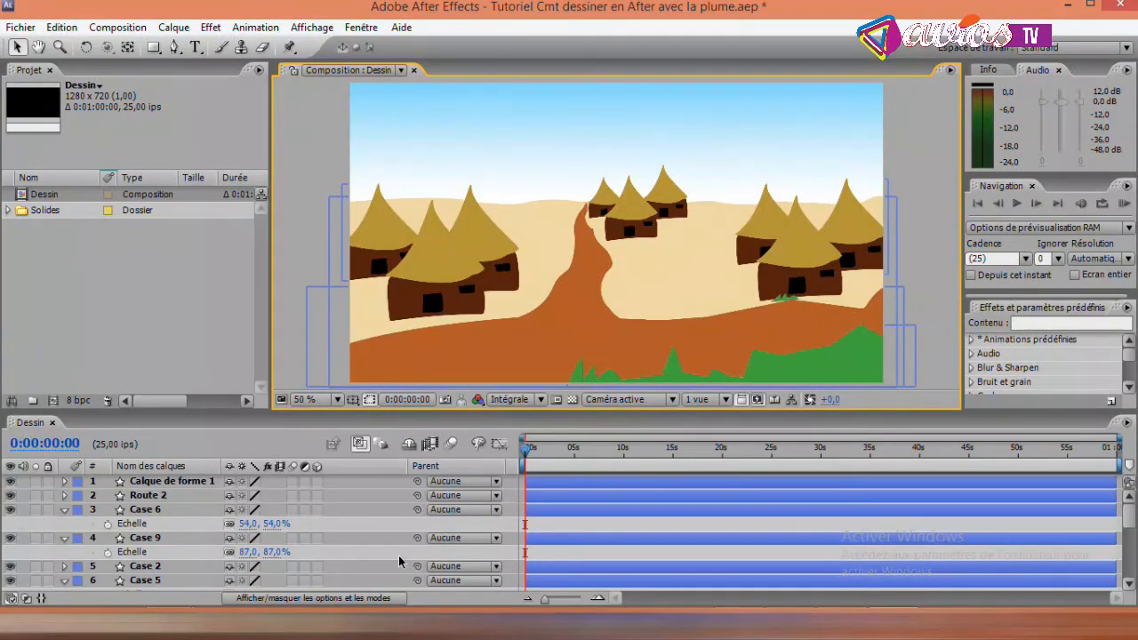
- Rename the new grass tuft's shape layer Herbe 2
click(201, 480)
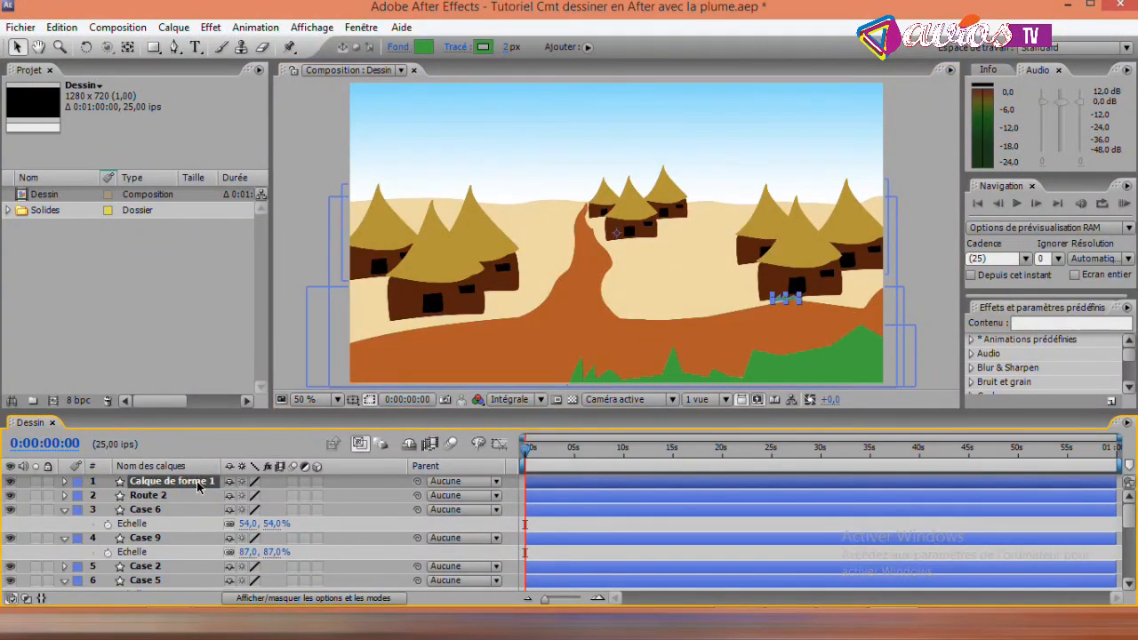
key(Return)
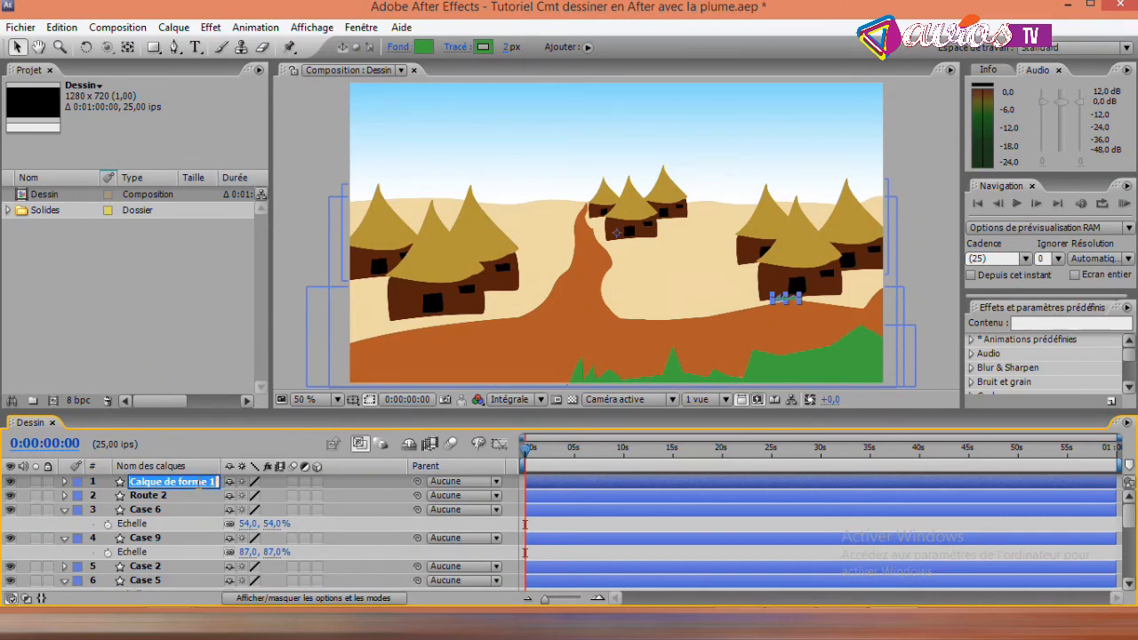
text(Herbe 2)
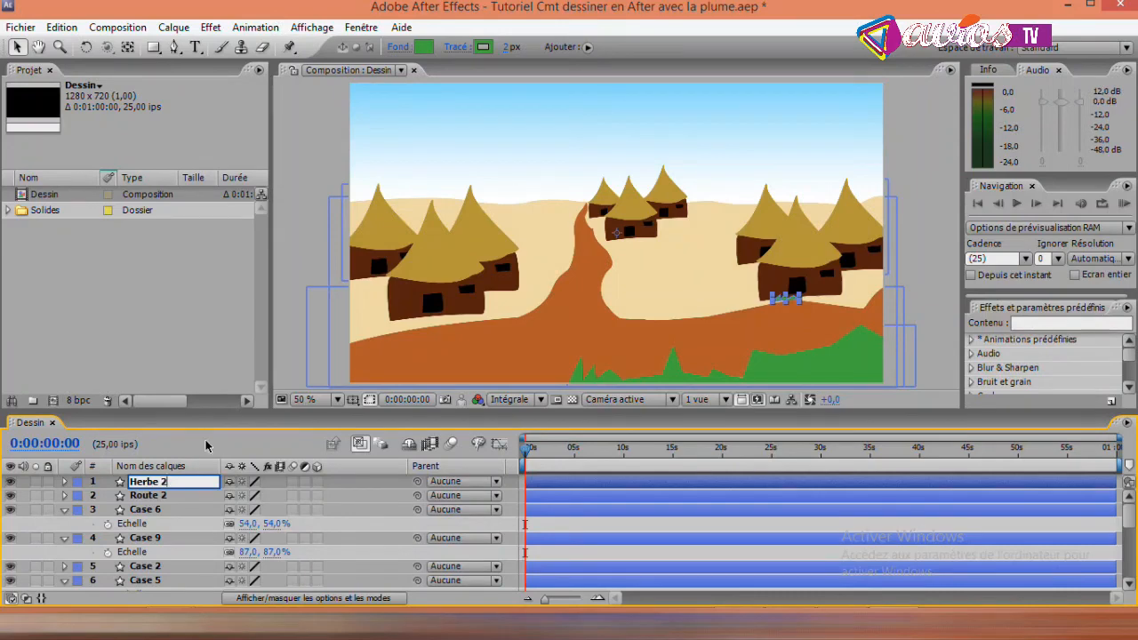
click(306, 248)
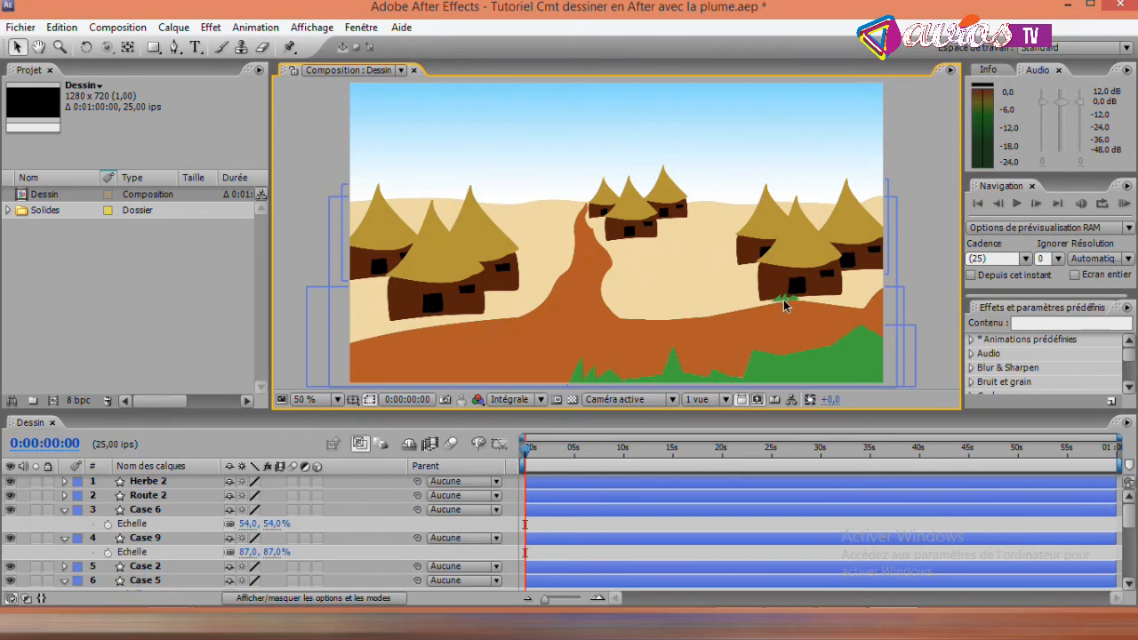
- Scale the Herbe 2 layer up to 110%
click(133, 488)
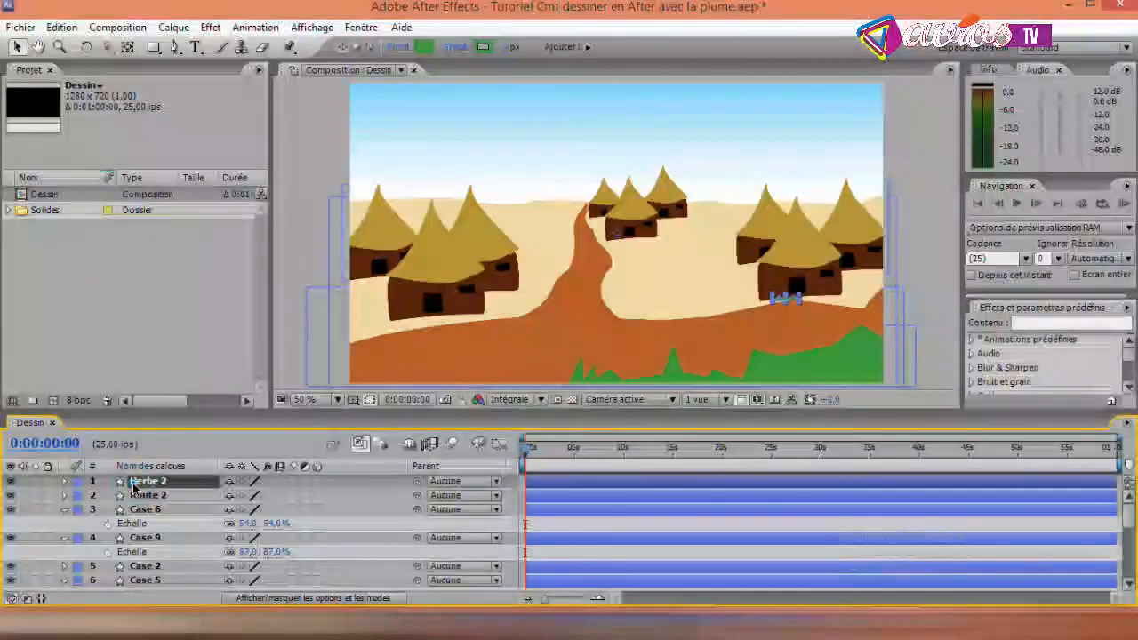
key(s)
drag(250, 496, 255, 496)
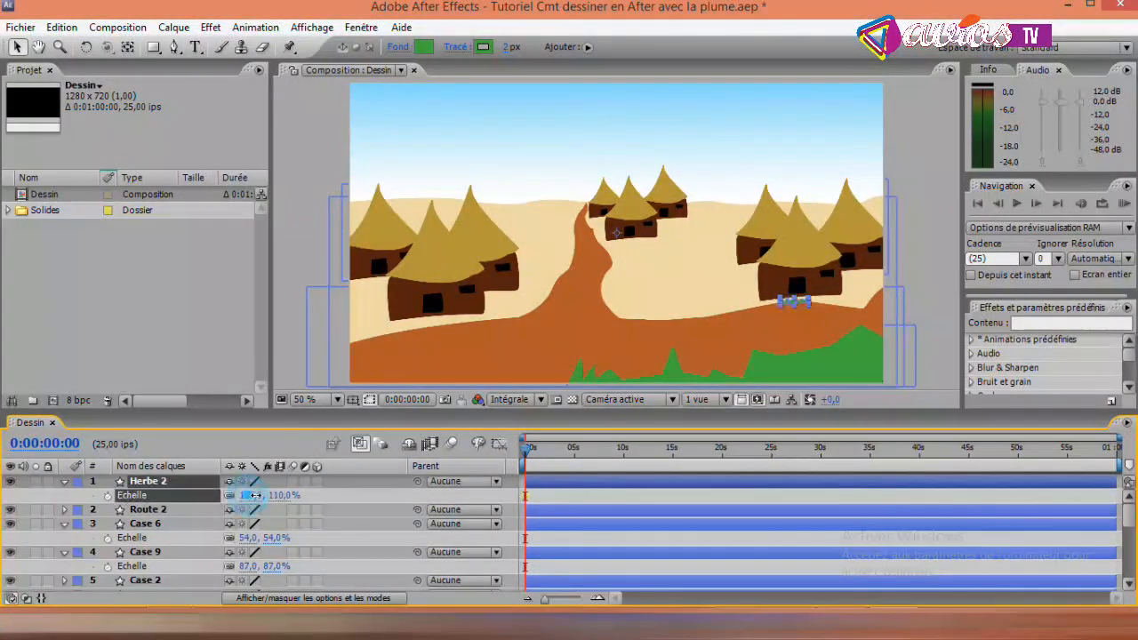